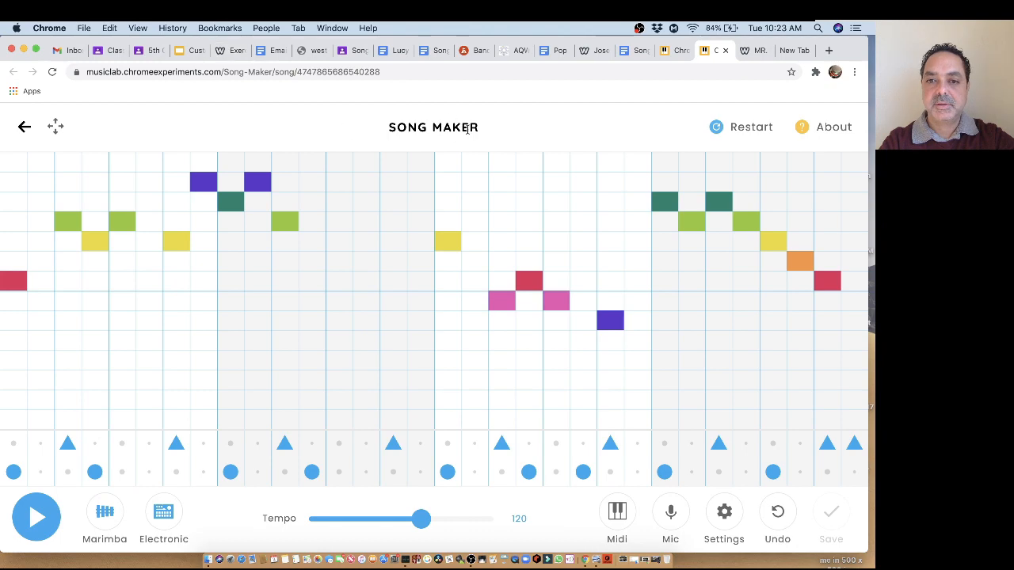
Check the classroom website's home page, then search Google for it by the teacher's name in the blank tab
click(753, 52)
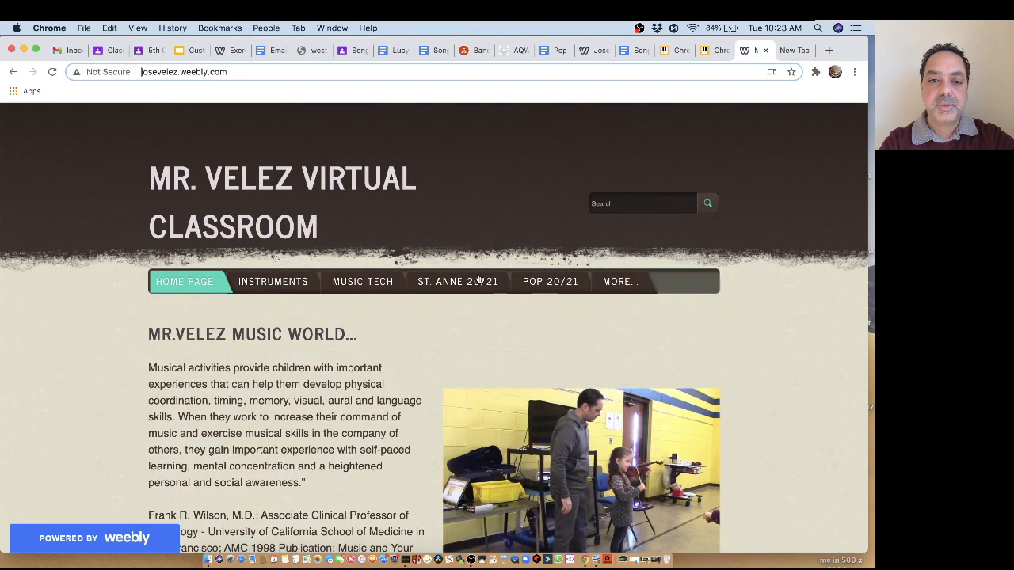
mouse_move(365, 286)
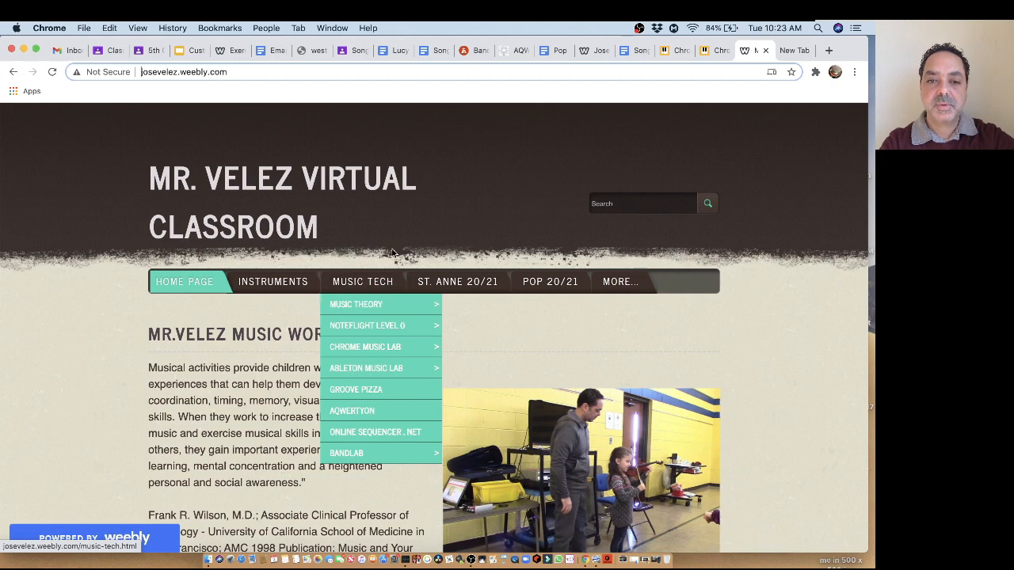
click(796, 52)
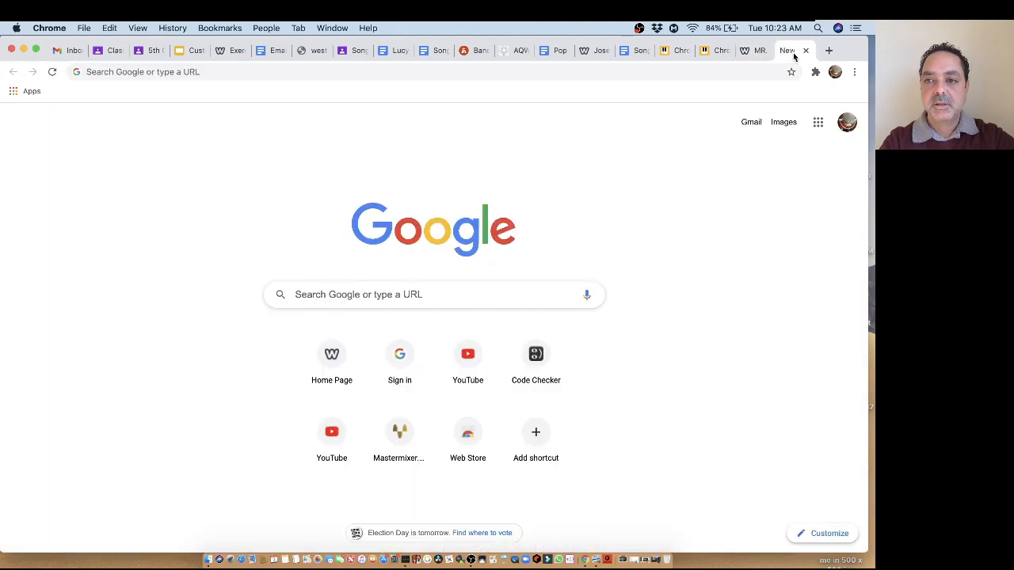
click(315, 298)
text(m)
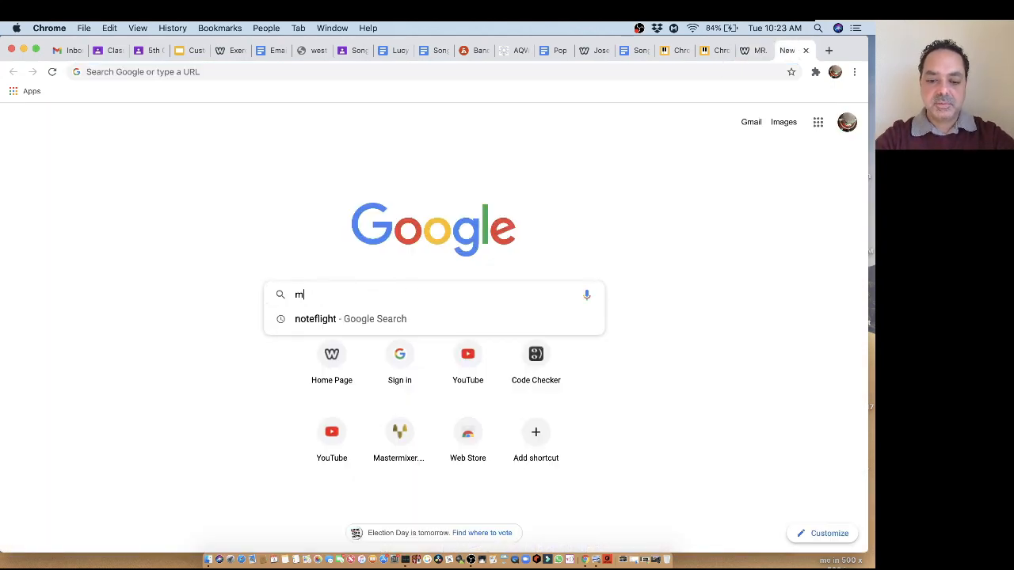
text(r ve)
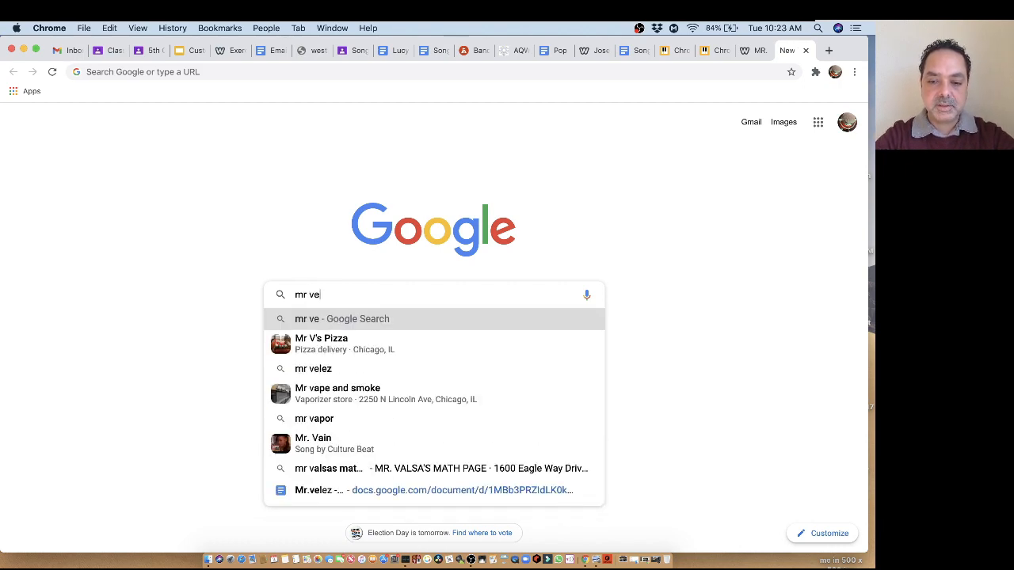
text(lez)
key(Return)
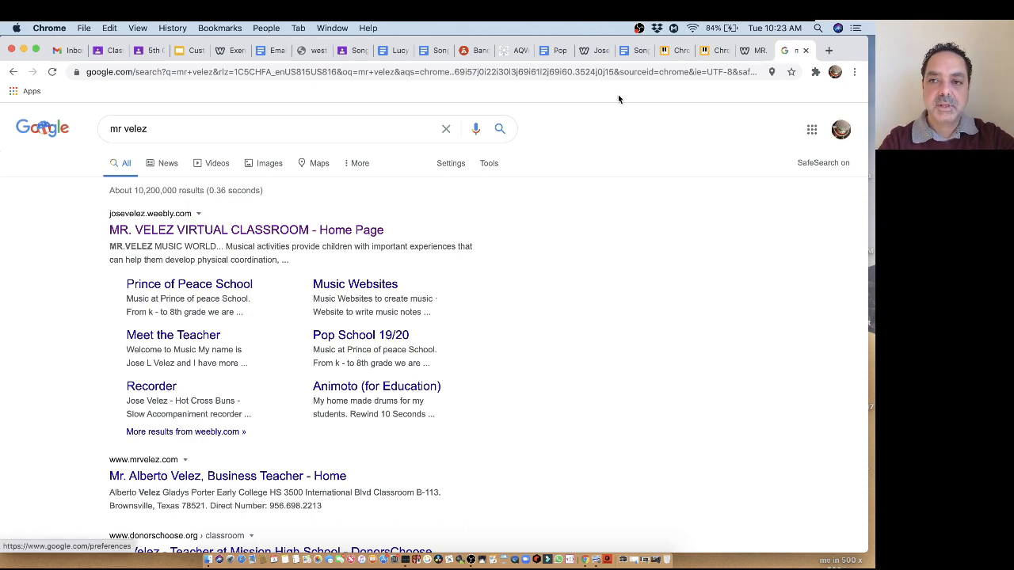
Return to the classroom website, open its Song Maker Lab Intro page under Chrome Music Lab, and launch Song Maker from there
click(752, 50)
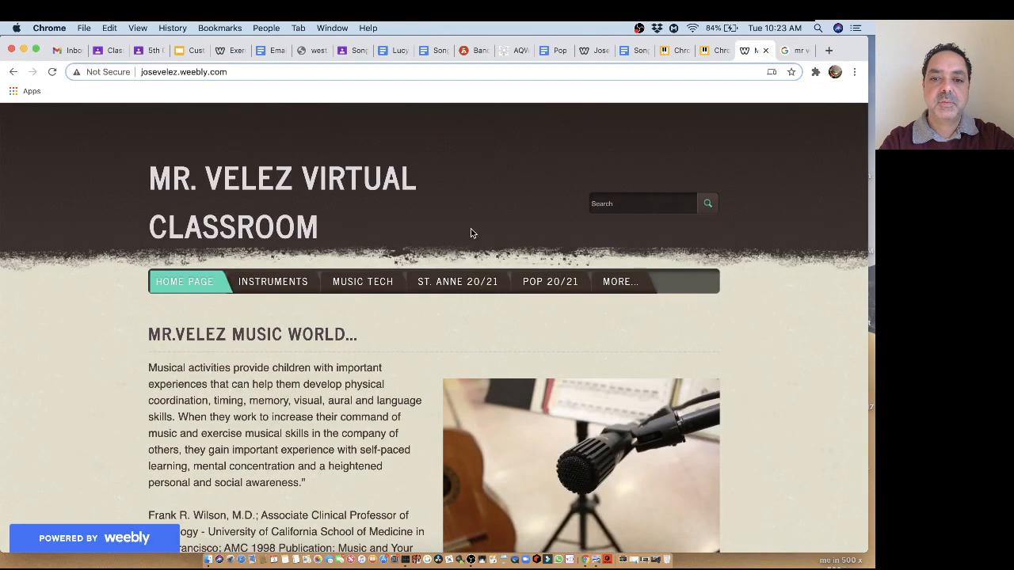
mouse_move(385, 282)
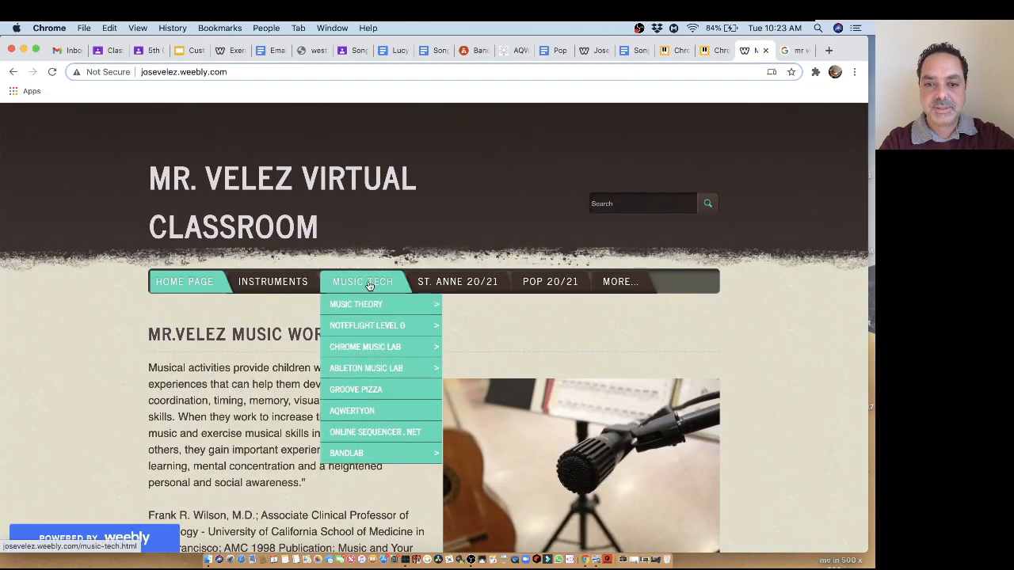
mouse_move(351, 350)
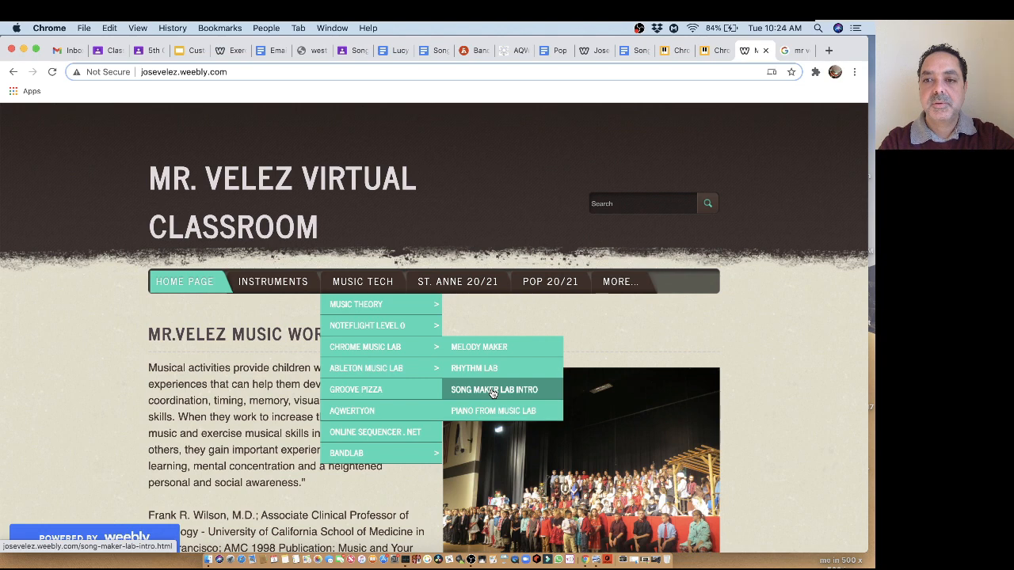
click(493, 390)
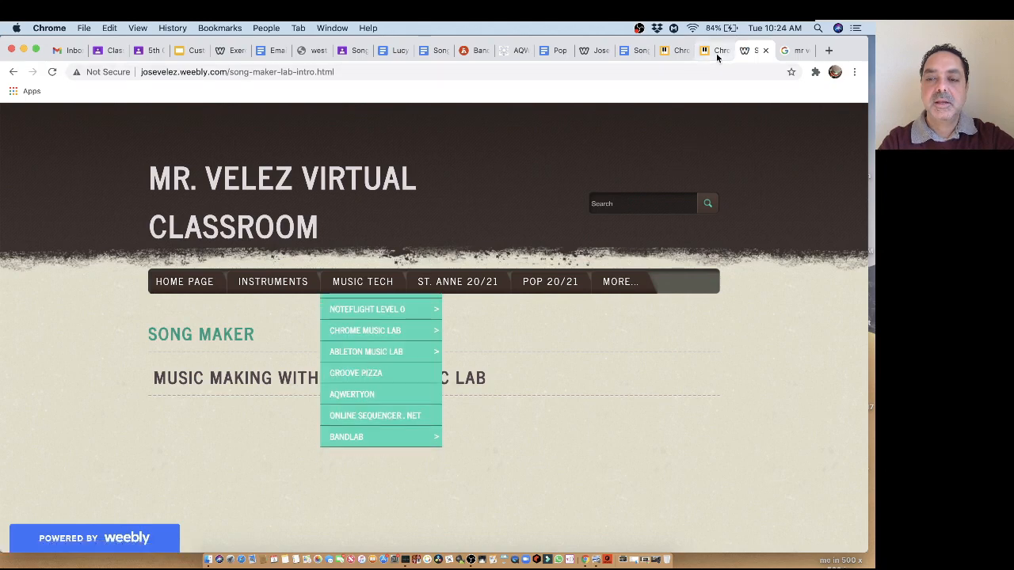
click(191, 338)
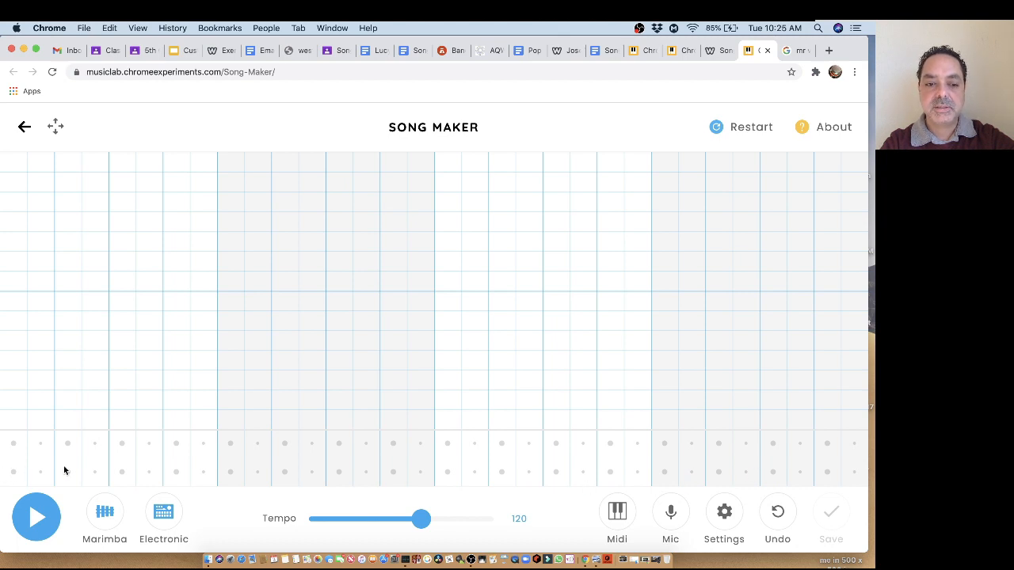
Add a circle percussion hit on the first beat of each of the four bars
click(14, 472)
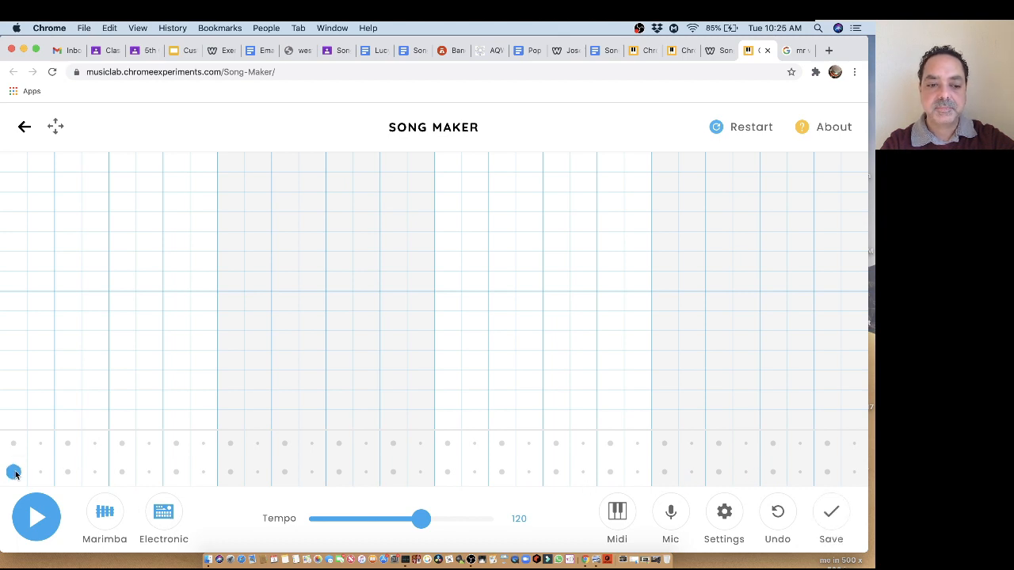
key(XF86AudioRaiseVolume)
key(XF86AudioRaiseVolume)
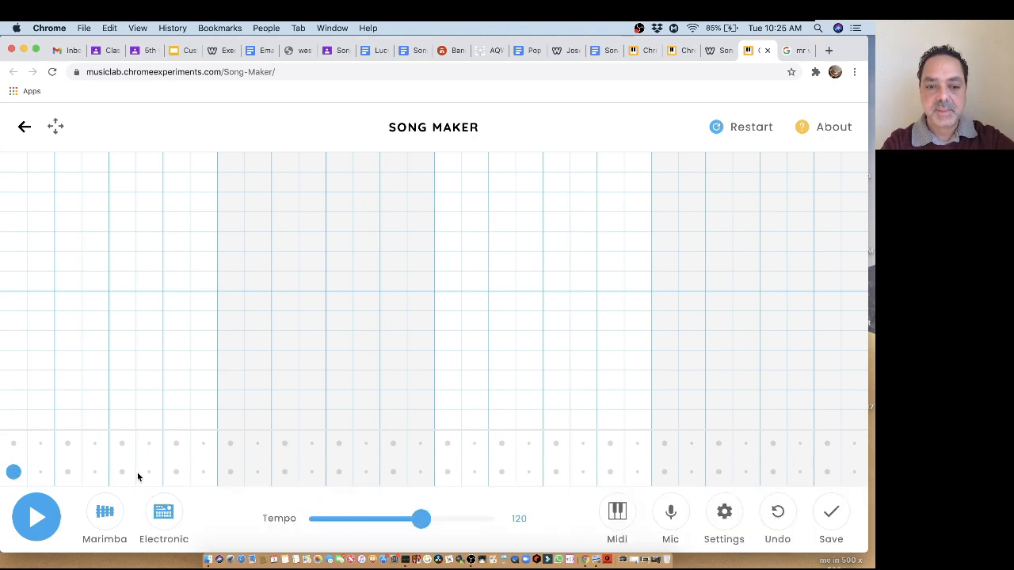
click(230, 472)
click(448, 472)
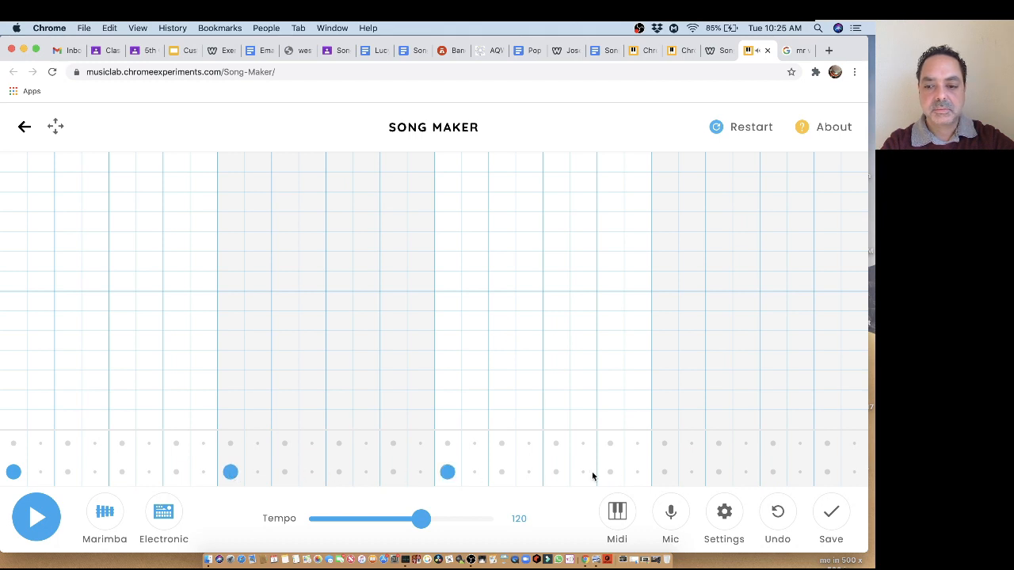
click(659, 473)
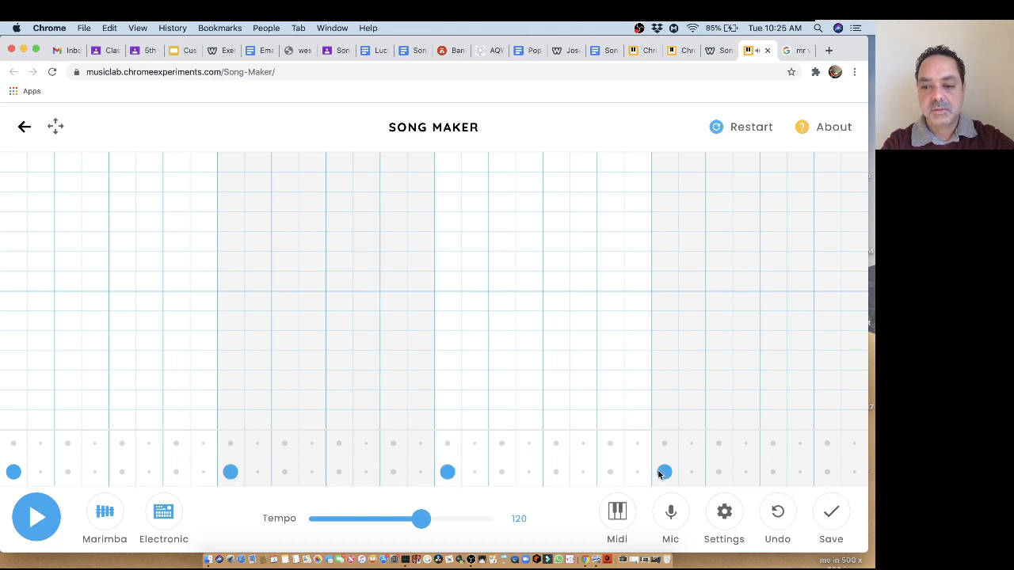
Add triangle percussion hits on beats 2 and 4 of the first bar and briefly play the rhythm
click(68, 444)
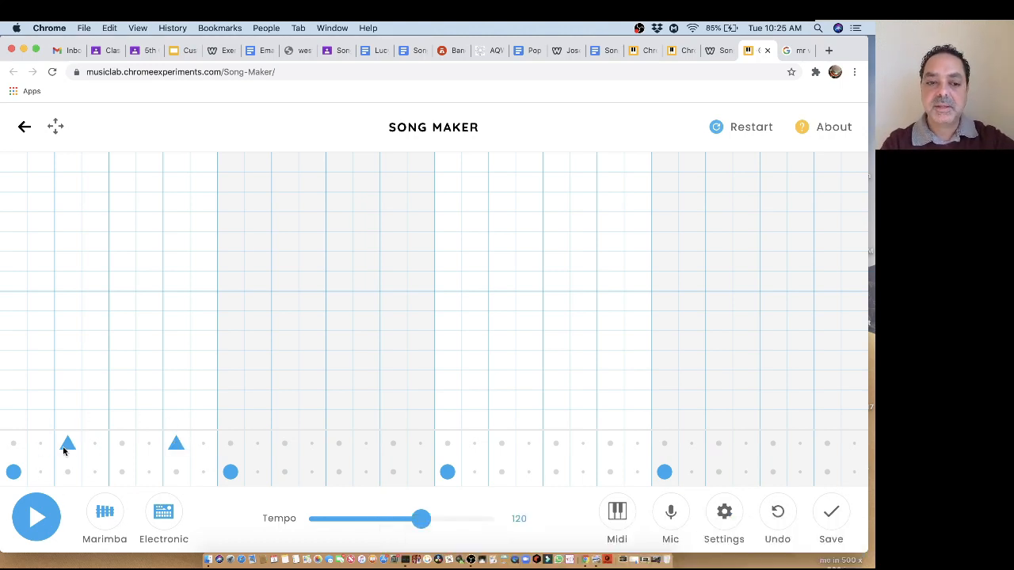
click(42, 516)
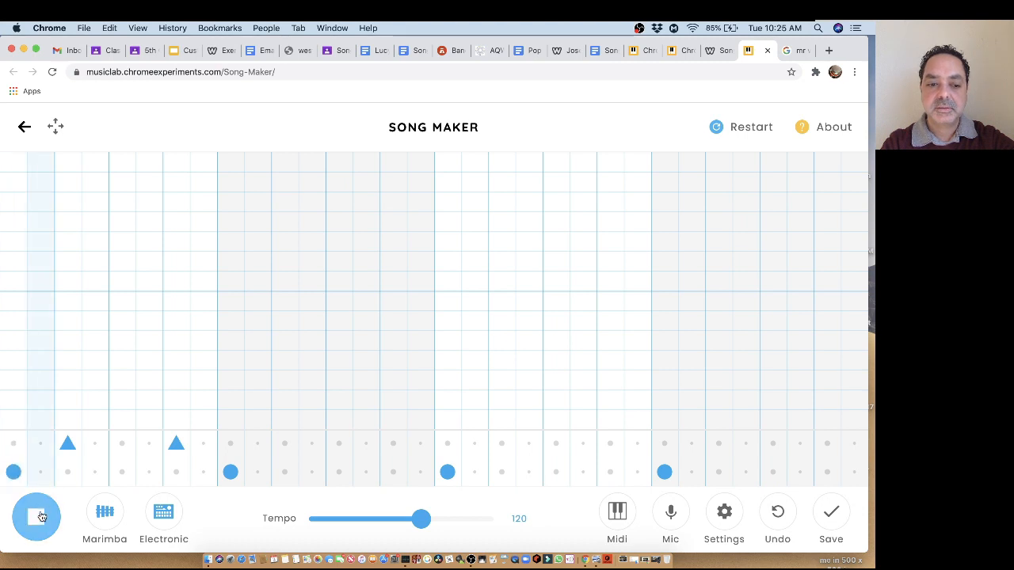
click(42, 516)
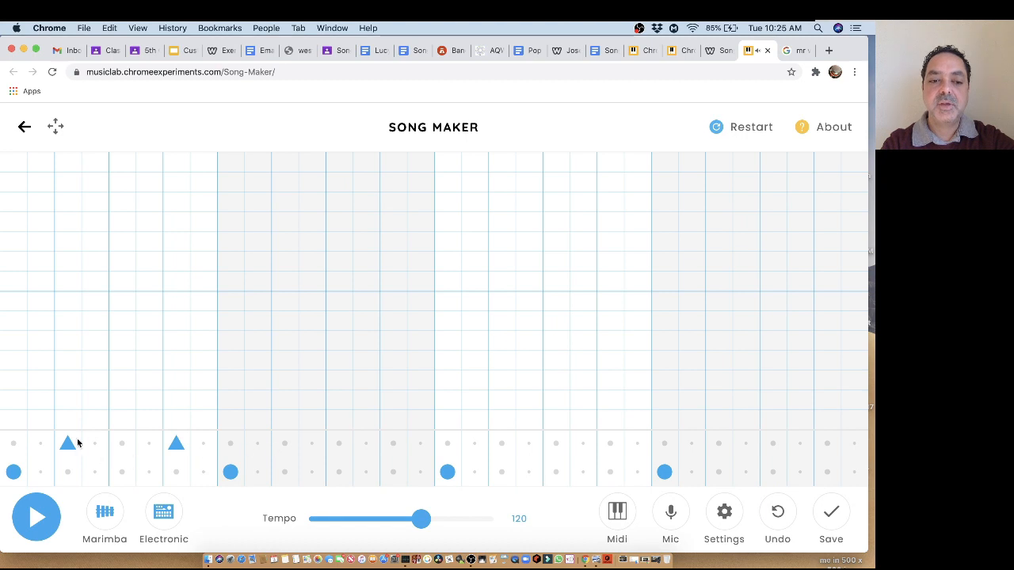
Add triangle percussion hits on beats 2 and 4 of the second, third and fourth bars and play back the full rhythm
click(287, 445)
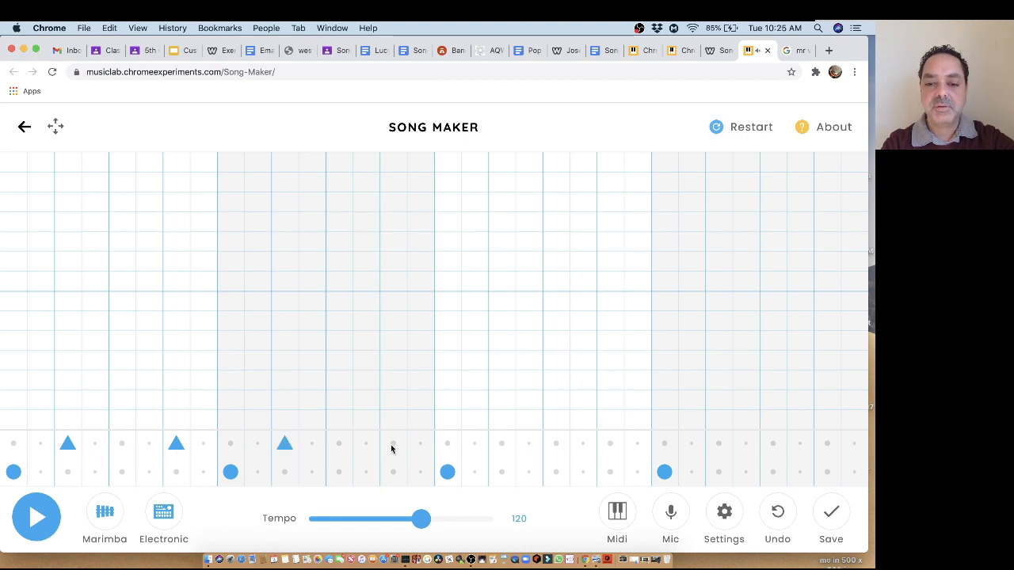
click(392, 446)
click(500, 445)
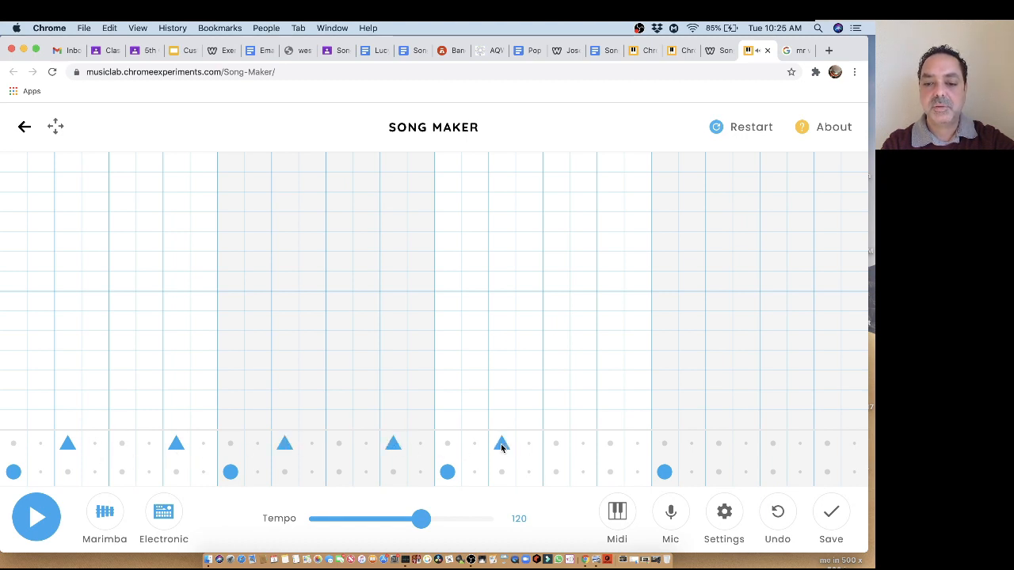
click(611, 445)
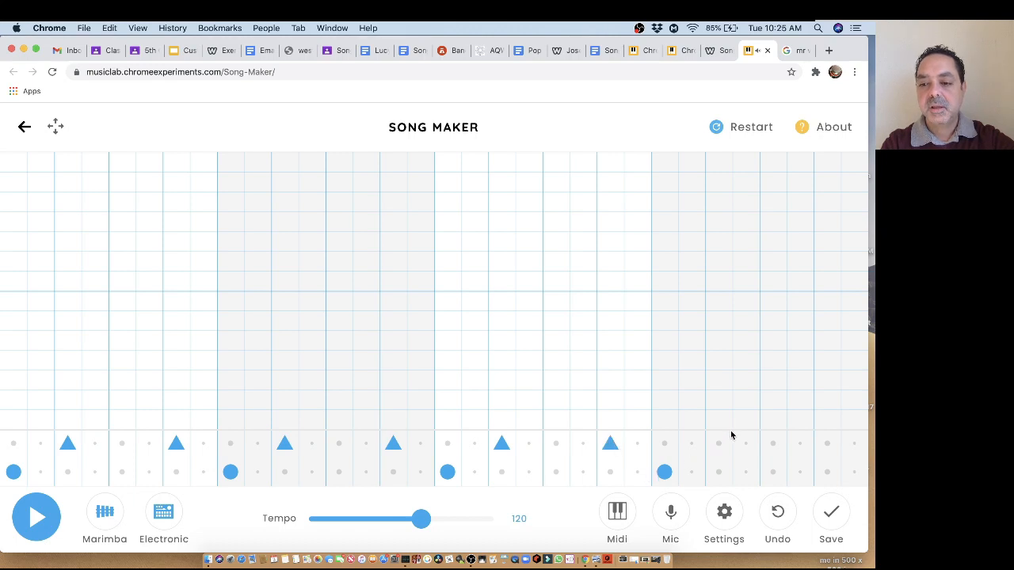
click(718, 444)
click(826, 445)
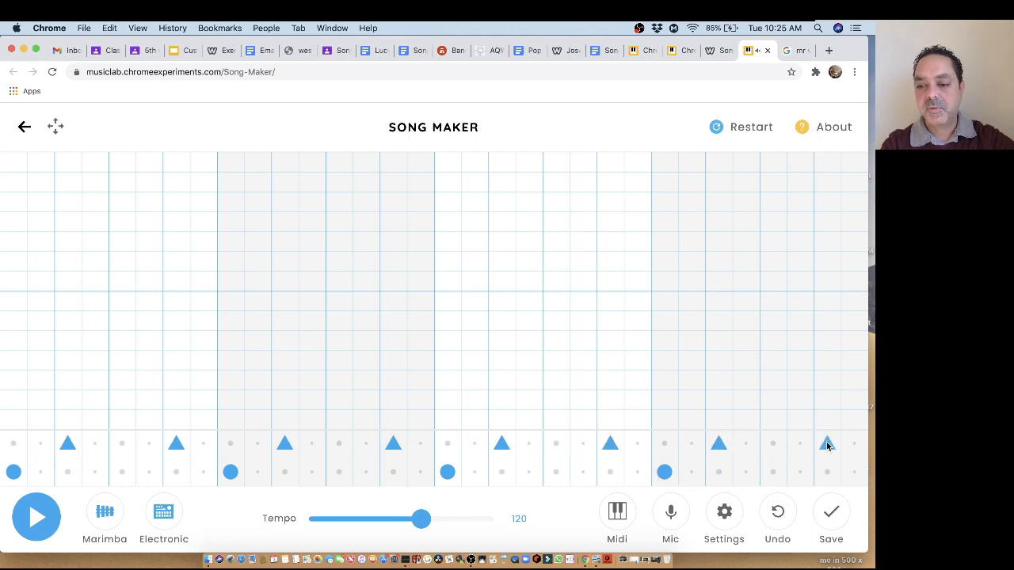
click(32, 521)
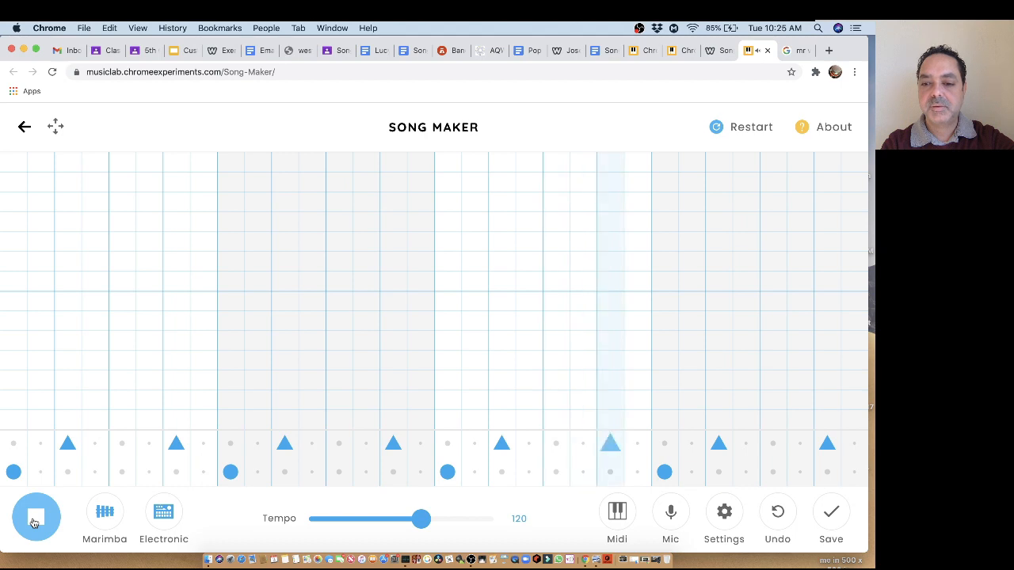
click(35, 523)
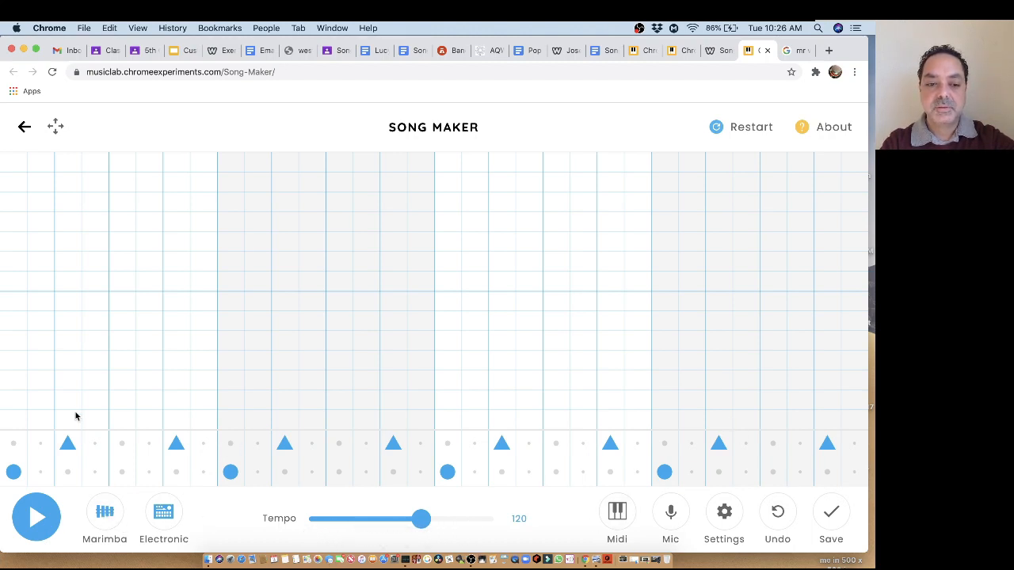
Stack seven ascending notes in the melody grid's first column, from the lowest red C up to the pink note
click(17, 422)
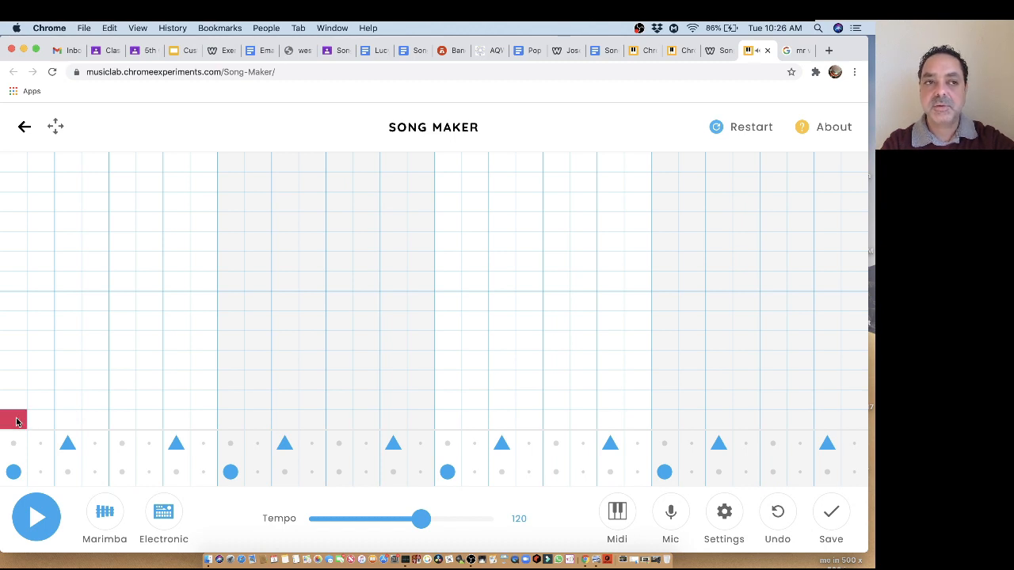
click(15, 402)
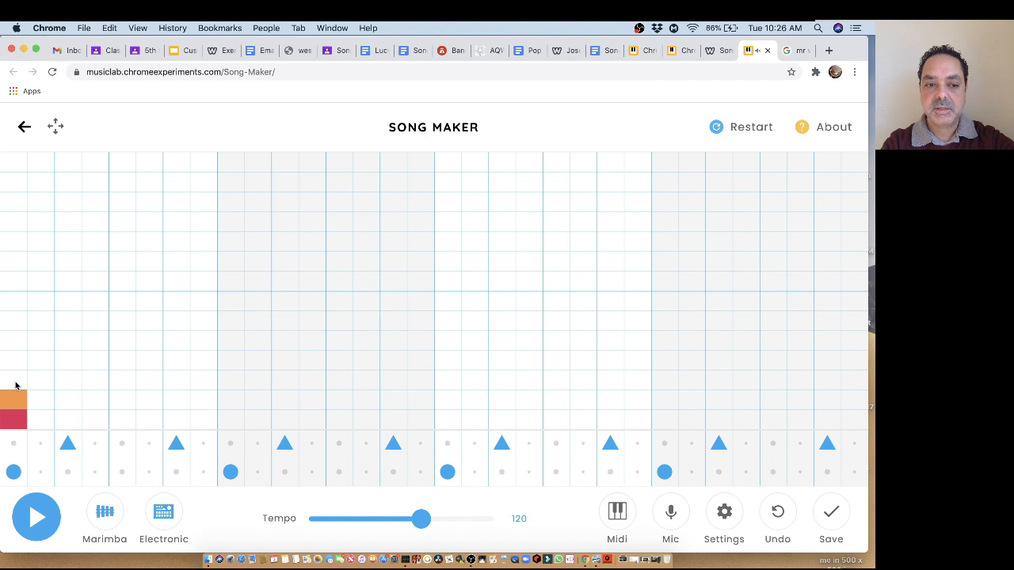
click(16, 381)
click(15, 365)
click(16, 341)
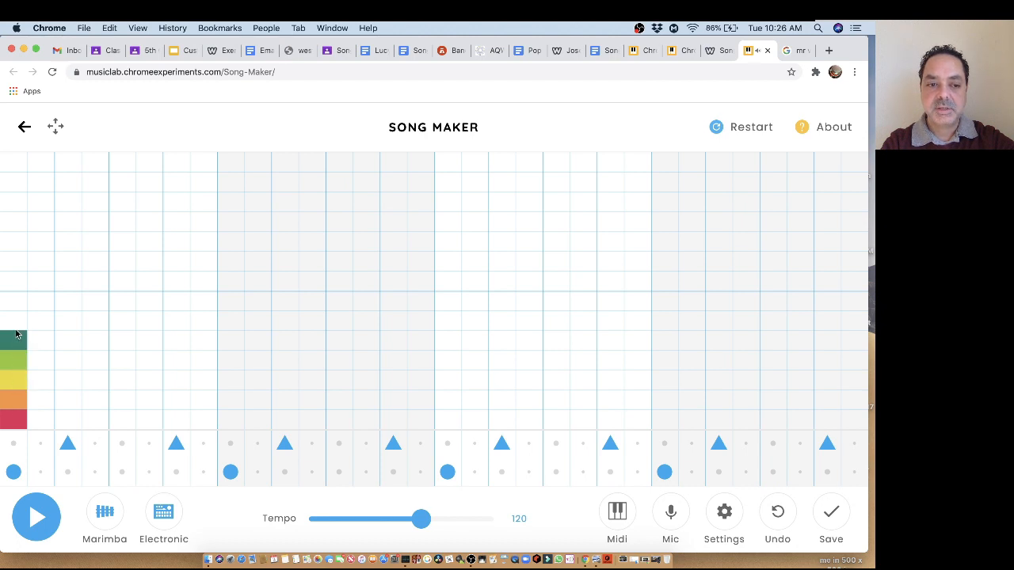
click(16, 321)
click(16, 303)
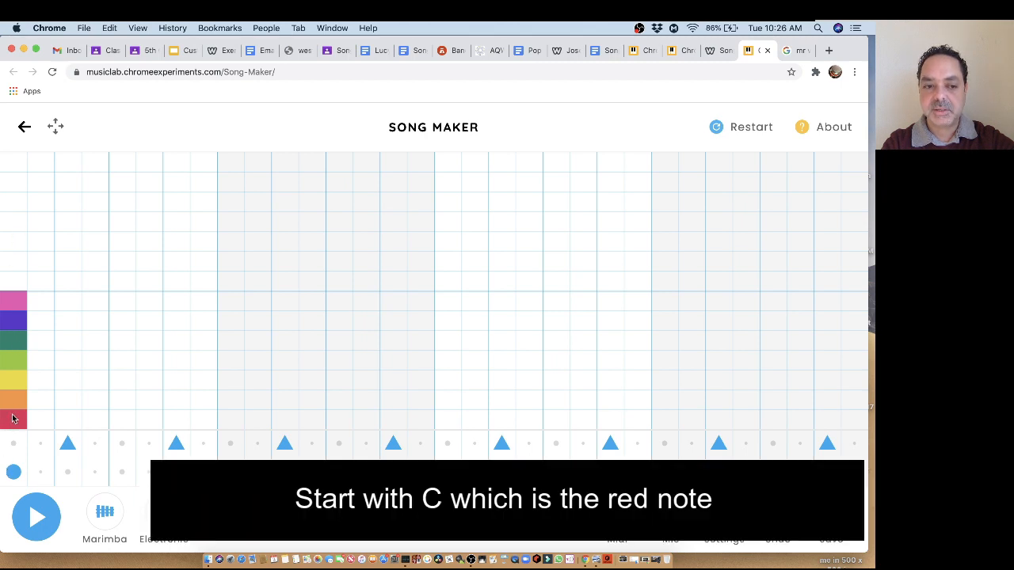
Remove the six notes from orange to pink in the first column, keeping only the low red C
click(18, 406)
click(19, 378)
click(17, 361)
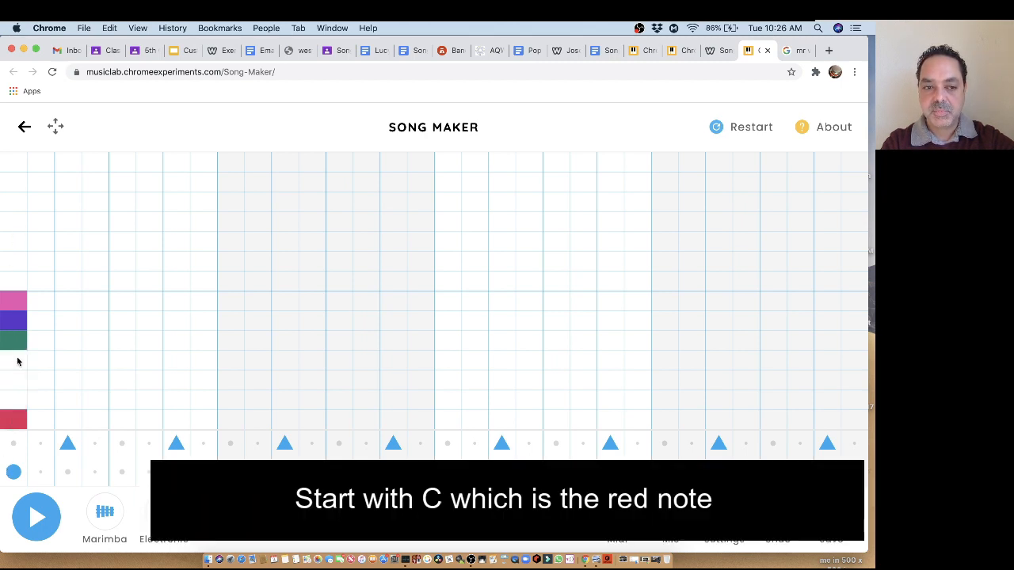
click(17, 342)
click(17, 322)
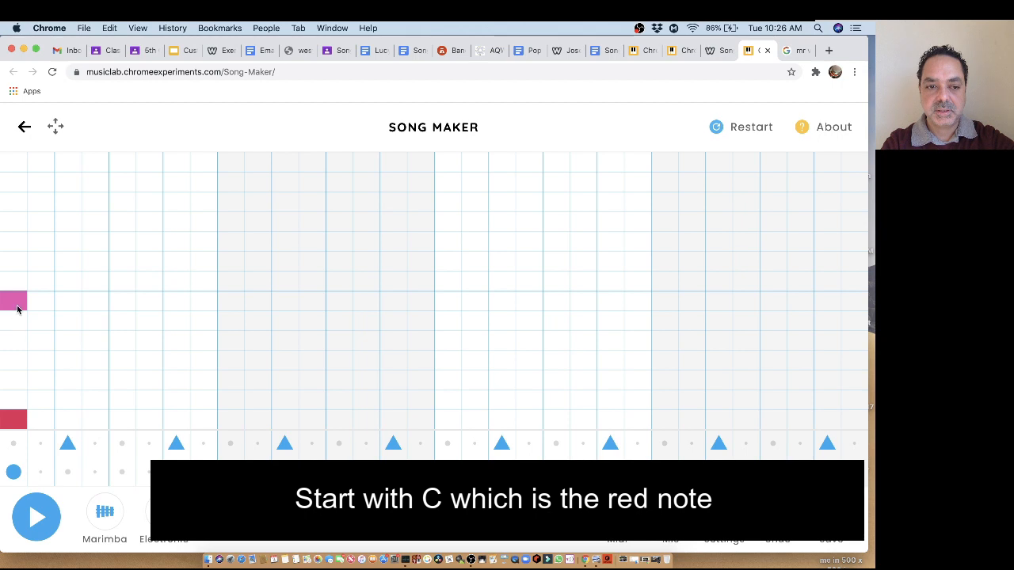
click(18, 308)
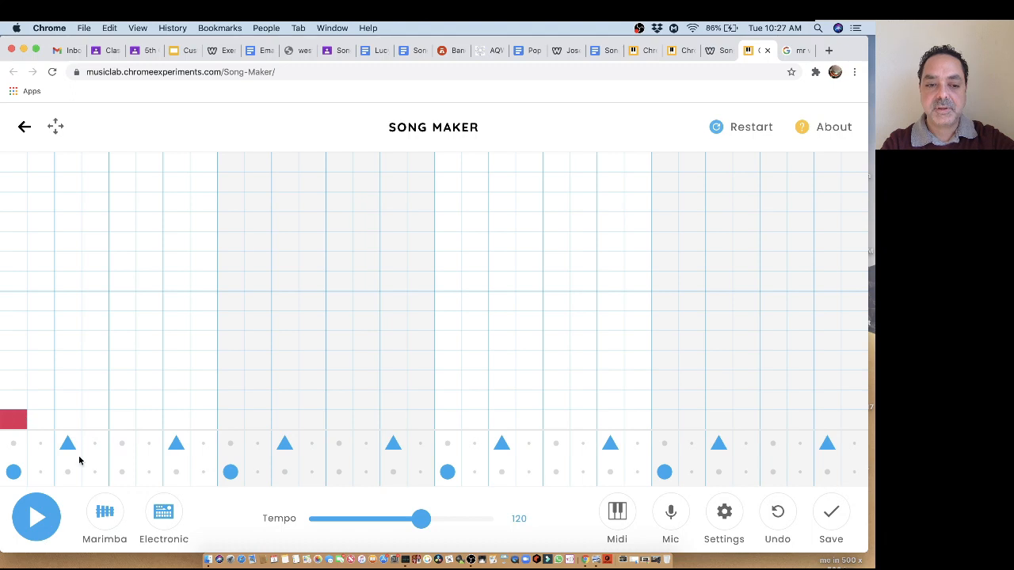
Set the melody instrument to Piano, add two orange notes on beat 2 and a light green note on beat 3, and play the song
click(105, 511)
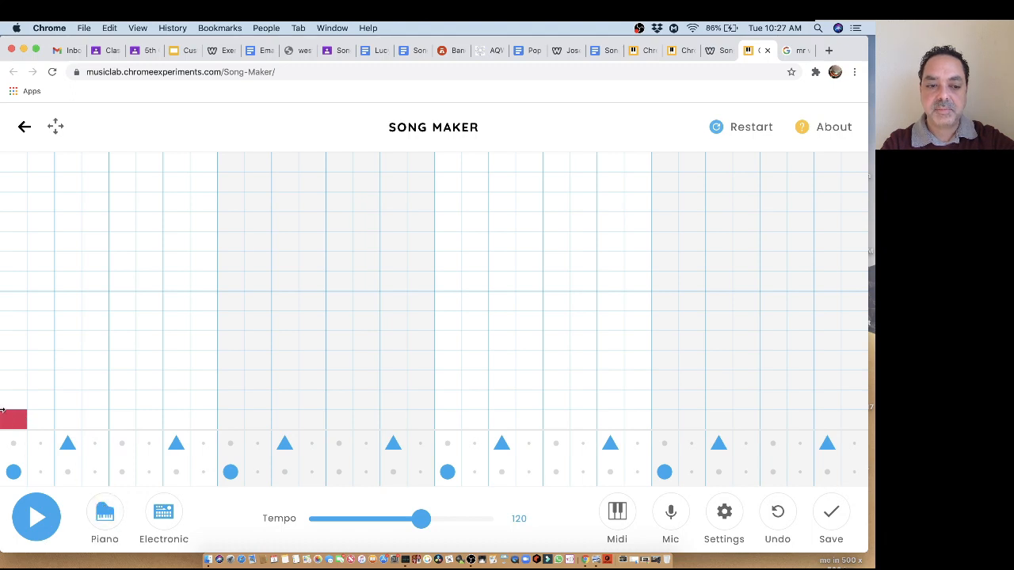
click(75, 399)
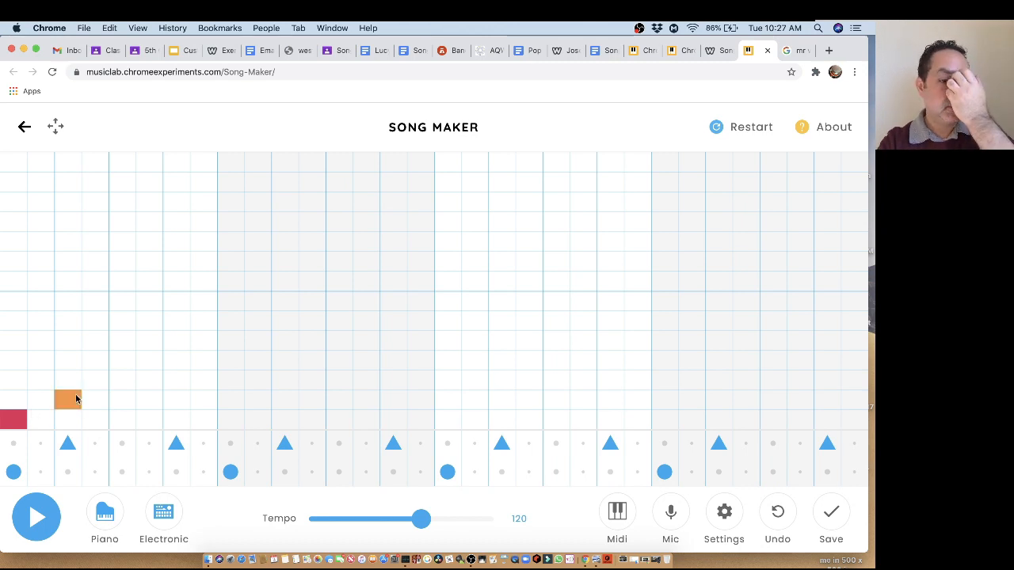
click(94, 400)
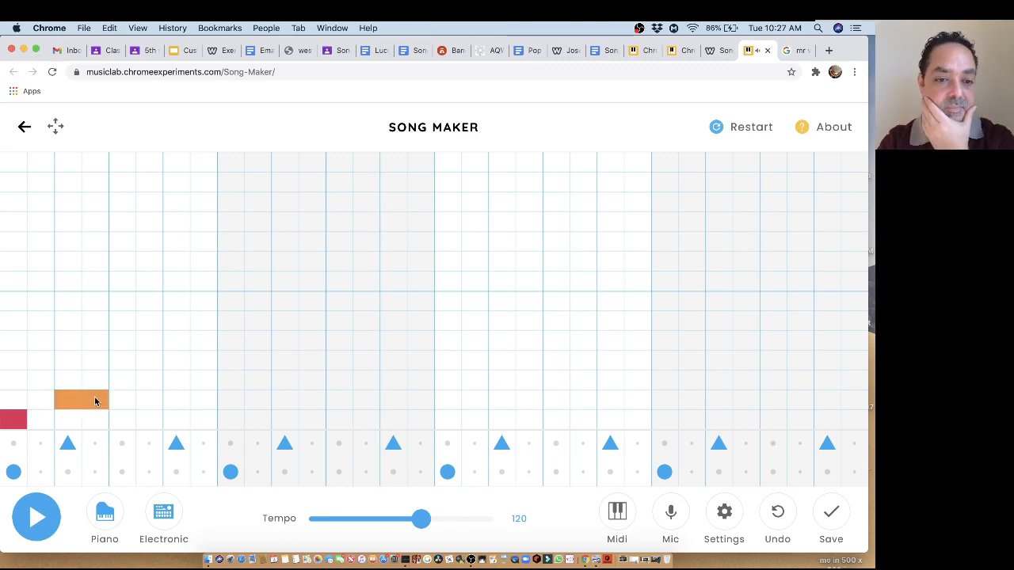
click(125, 361)
click(46, 517)
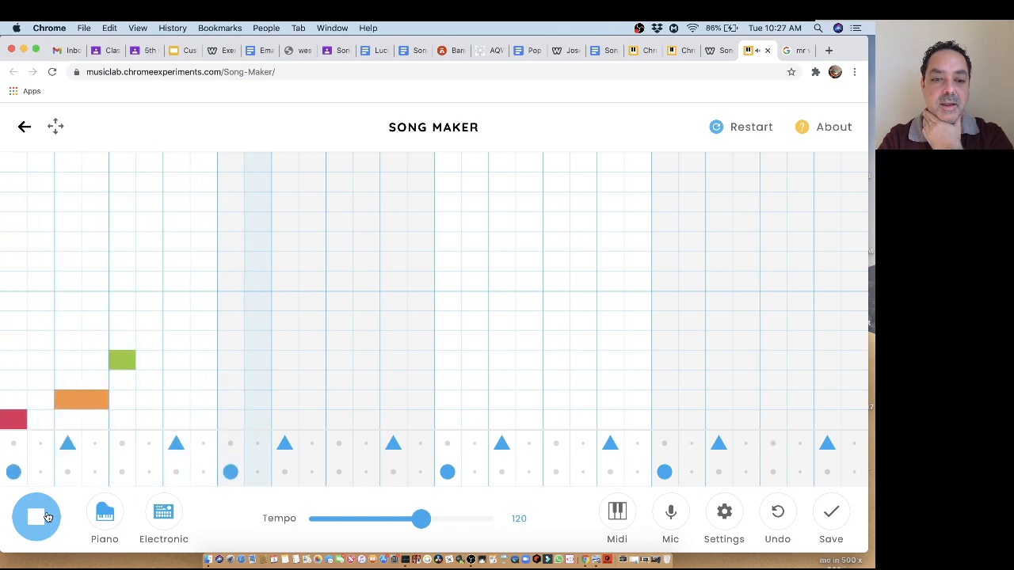
Stop playback, add a purple note on beat 4 of the first bar, and play the melody to test it
click(46, 515)
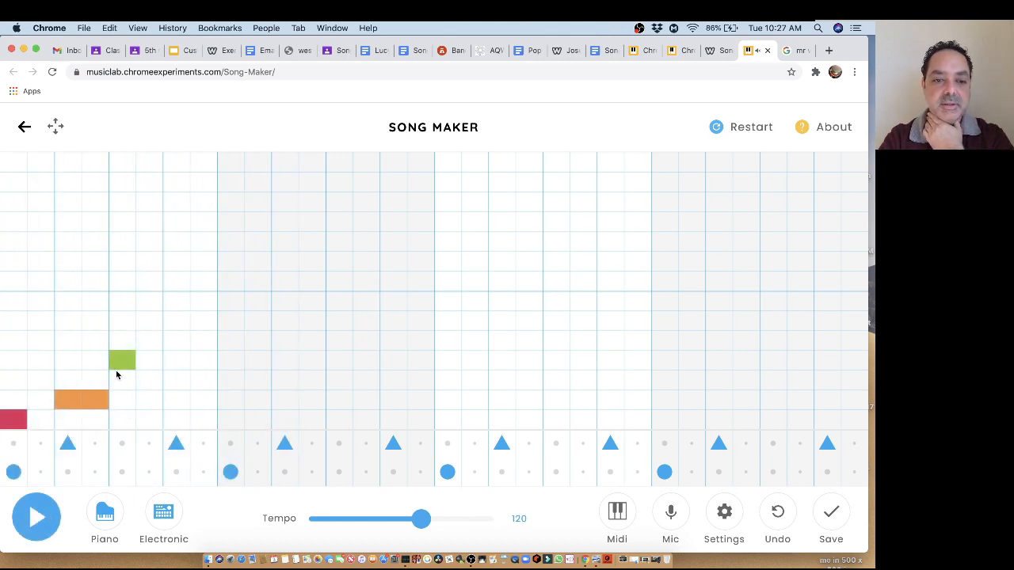
click(176, 322)
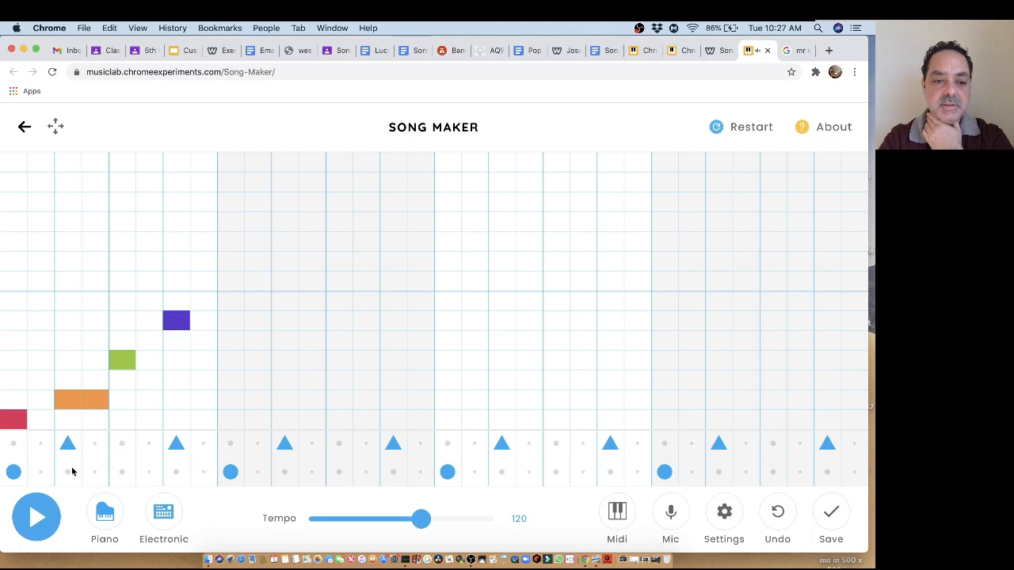
click(44, 519)
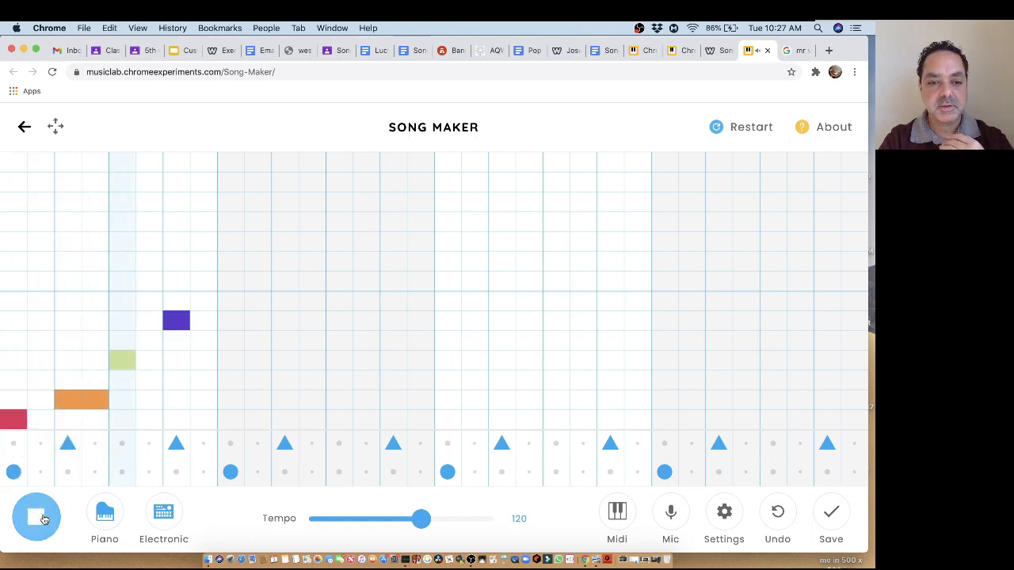
click(44, 518)
Place a purple note on the second half of beat 3, remove the purple note on beat 4, and play the melody
click(154, 321)
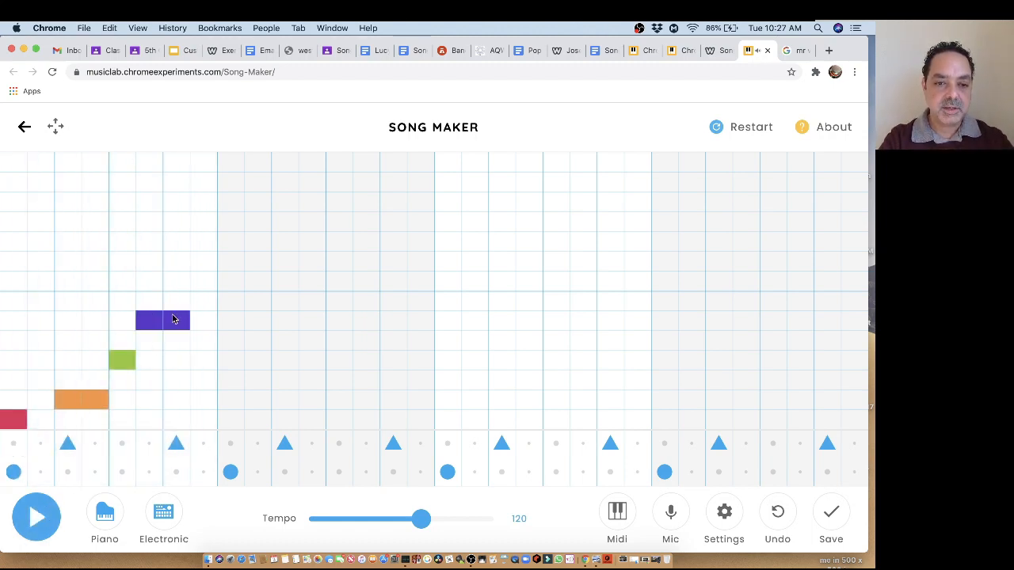
click(176, 320)
click(181, 321)
click(181, 320)
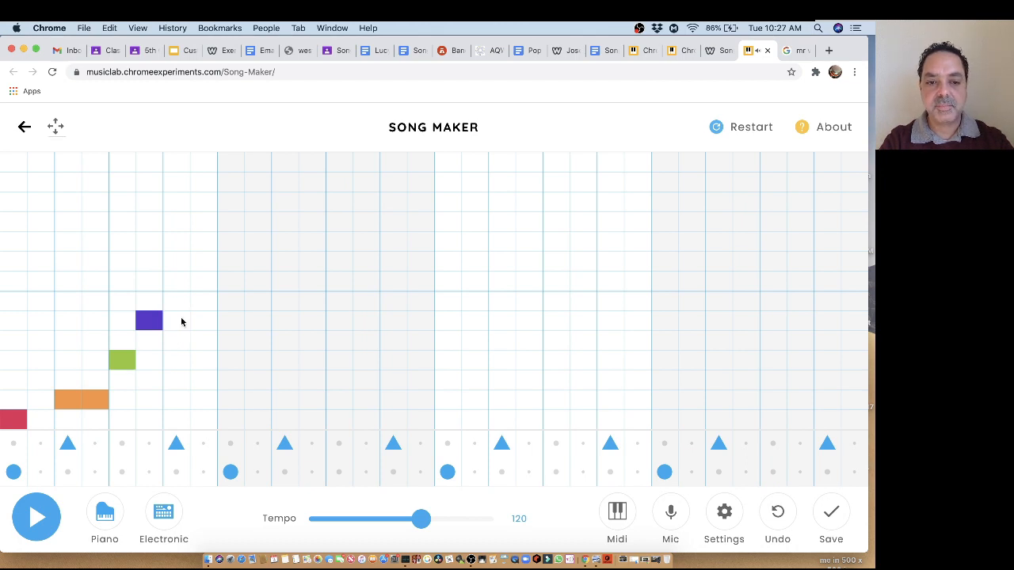
click(181, 321)
click(181, 321)
click(181, 321)
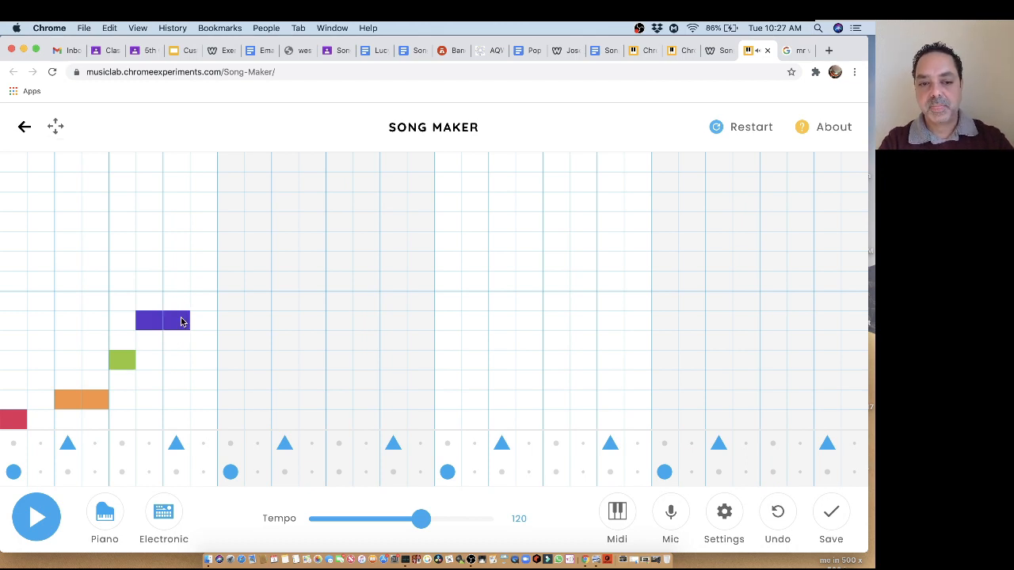
click(182, 321)
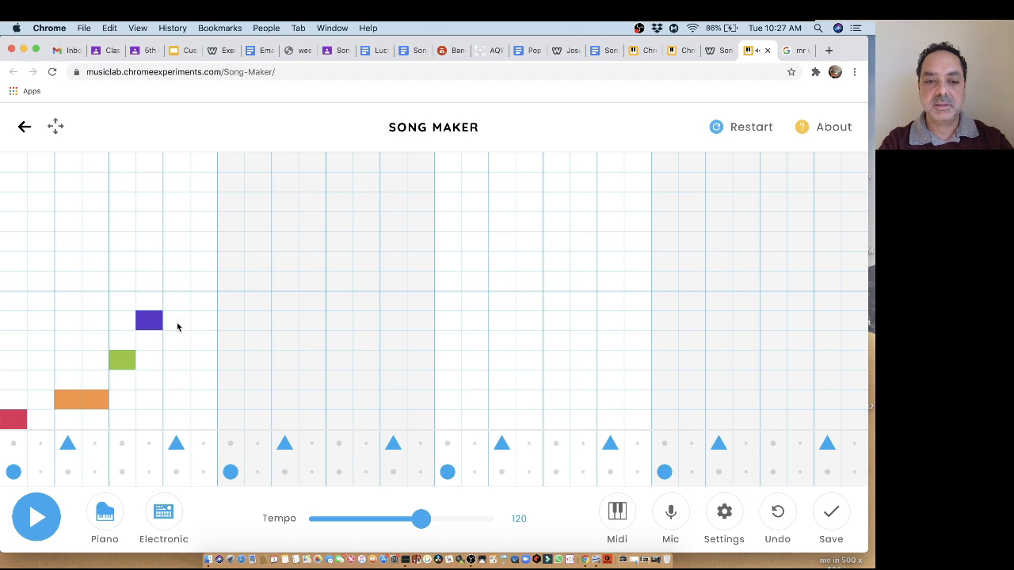
click(39, 518)
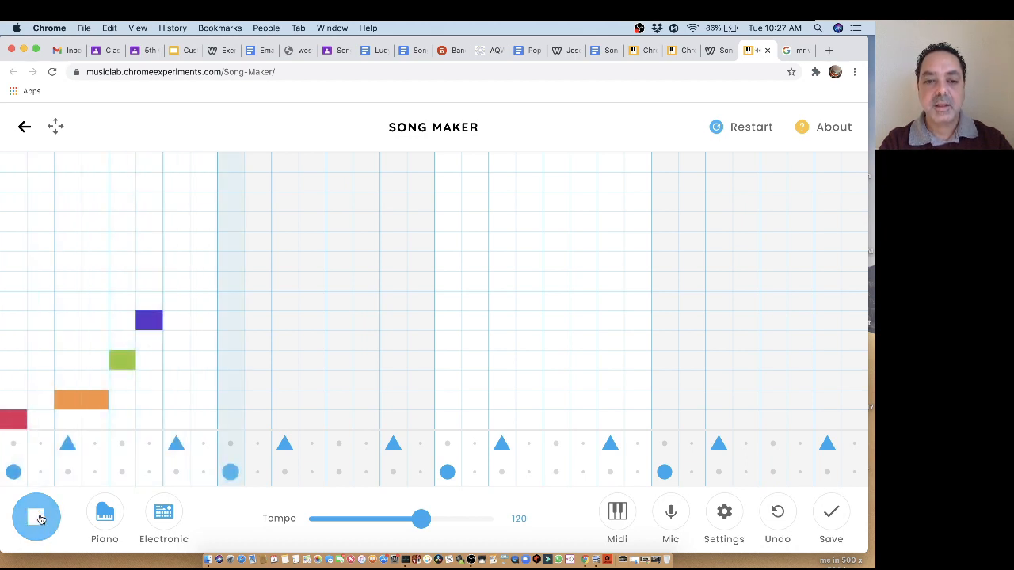
key(space)
Add a purple note on the second half of beat 4 in the first bar and play the melody
click(204, 320)
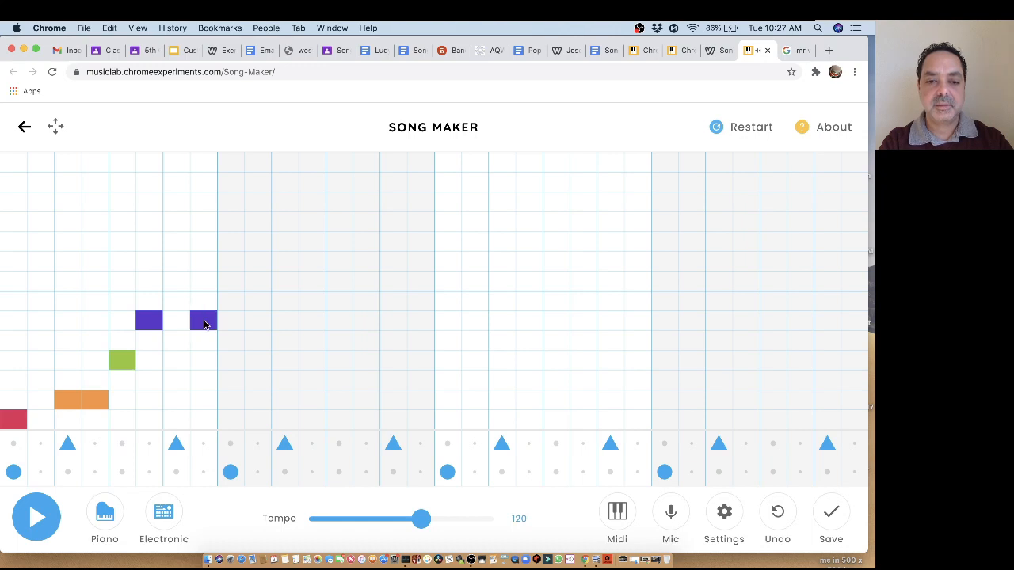
click(48, 519)
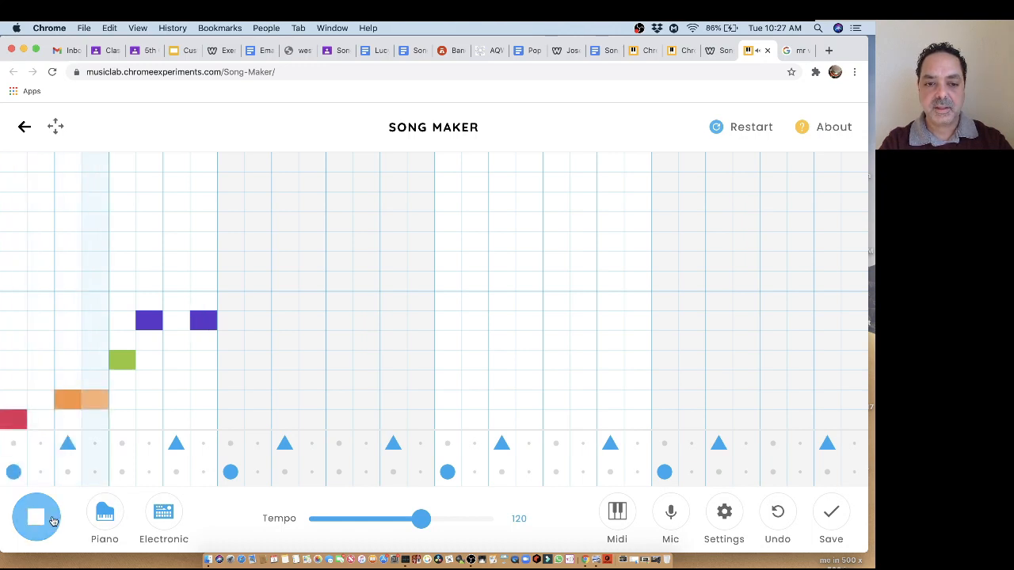
click(53, 520)
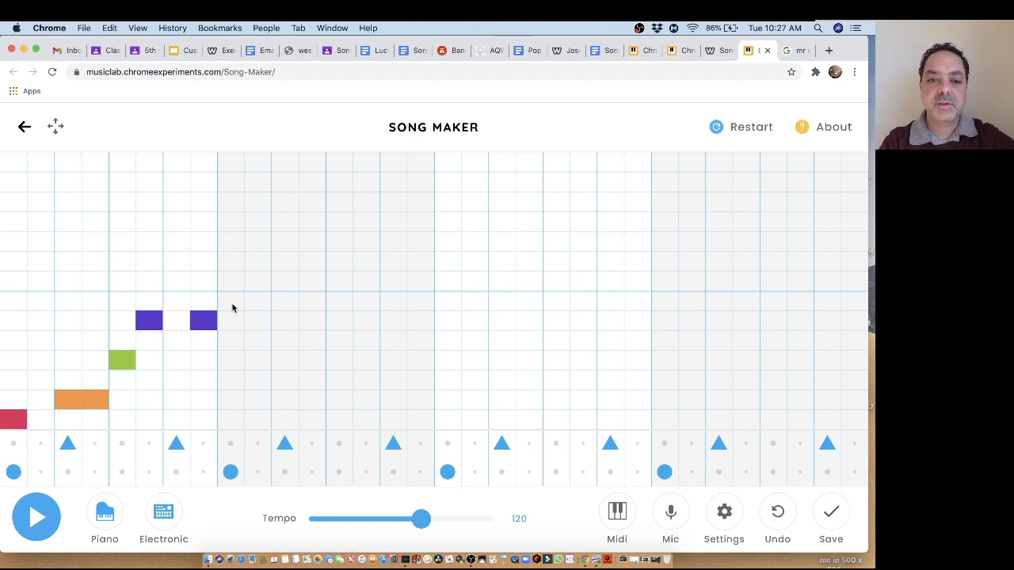
Fill the second bar with dark green on beat 1, two light greens on beat 2, and yellow followed by orange on beat 3
click(237, 343)
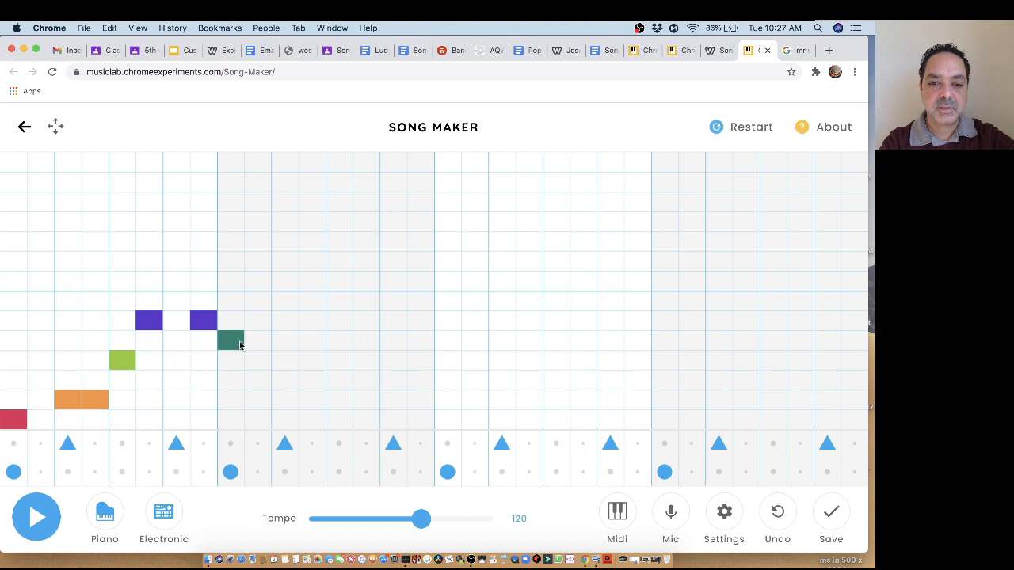
click(286, 363)
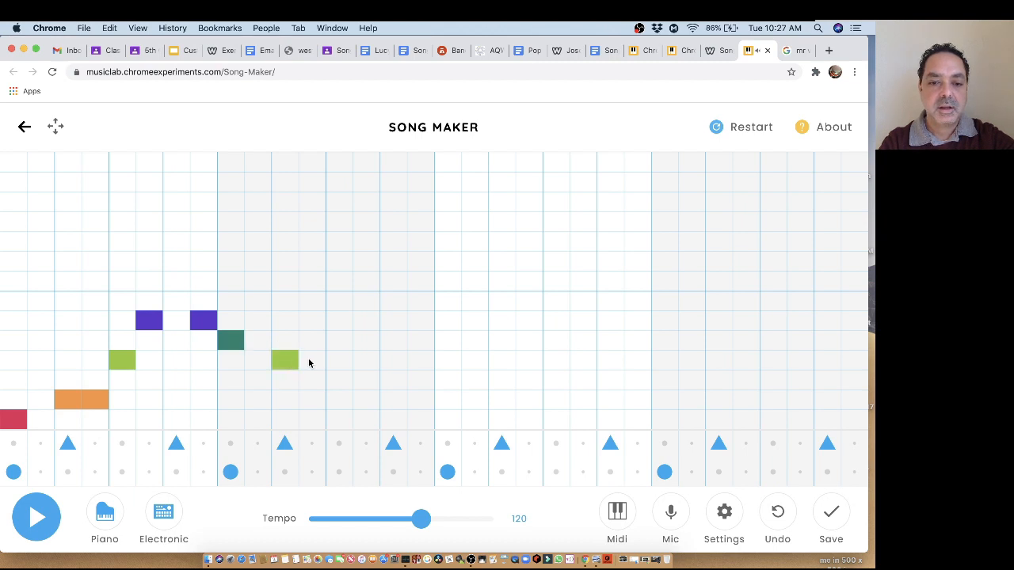
click(317, 363)
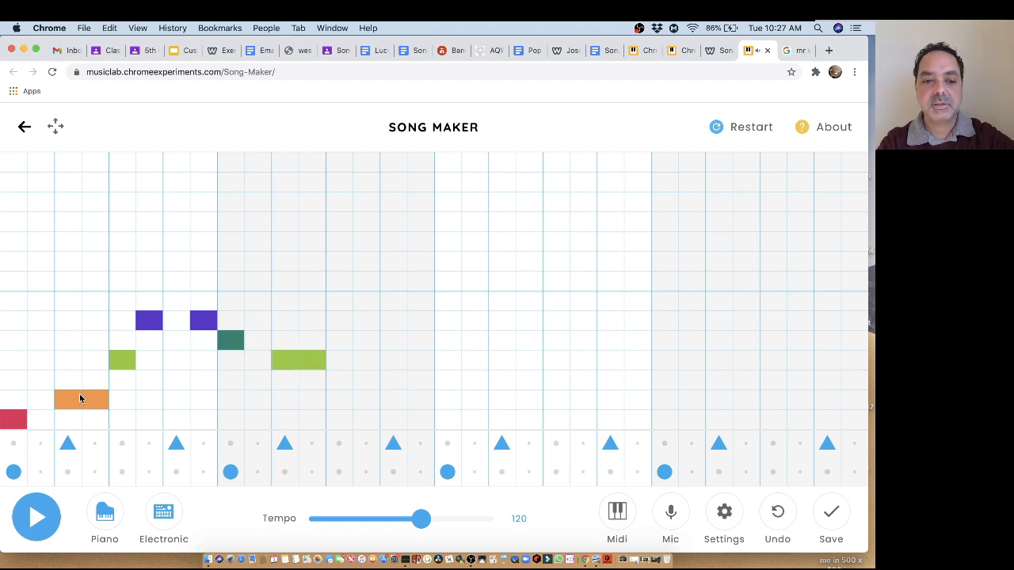
click(339, 383)
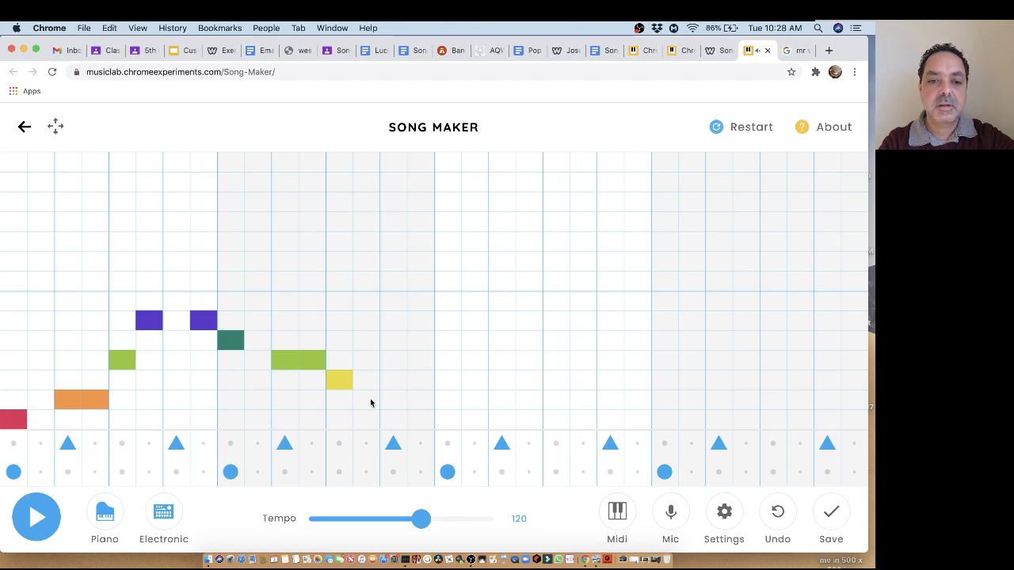
click(369, 401)
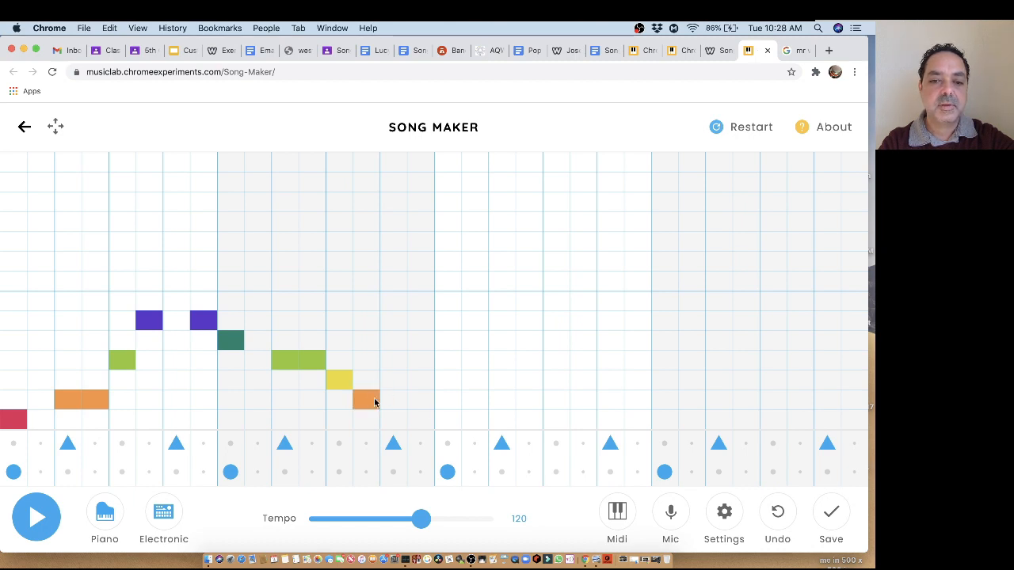
click(422, 406)
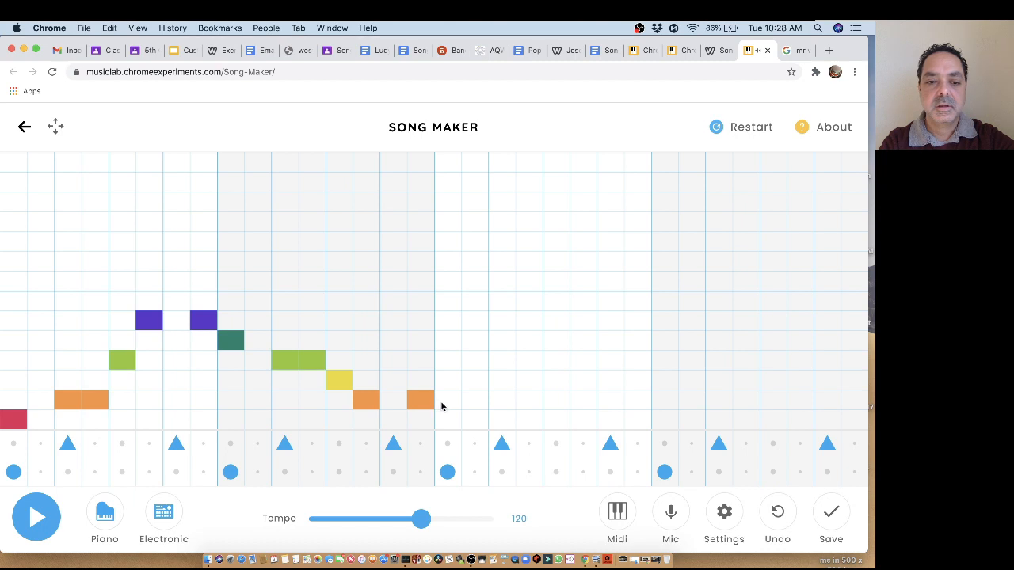
click(441, 406)
click(442, 407)
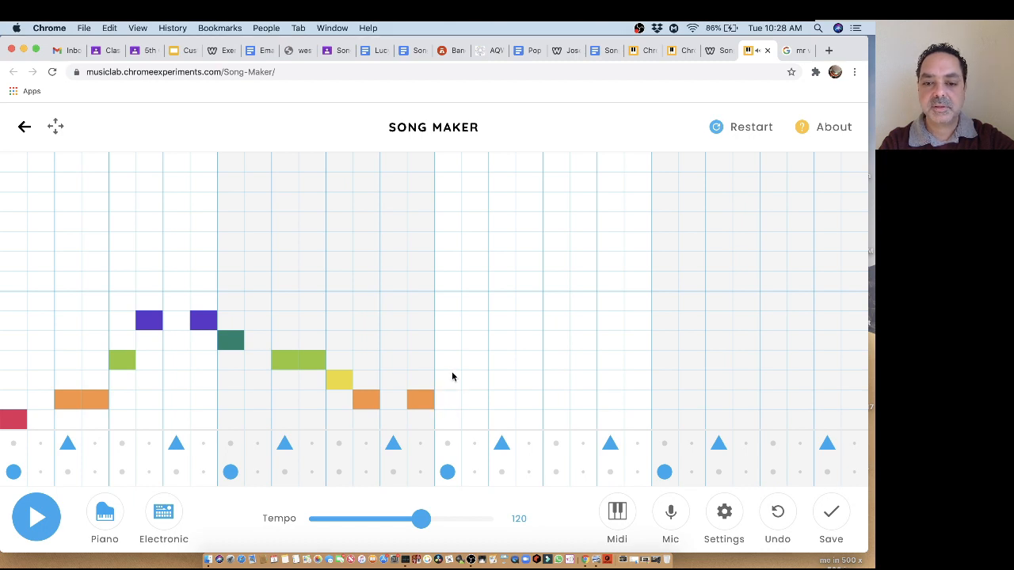
click(413, 408)
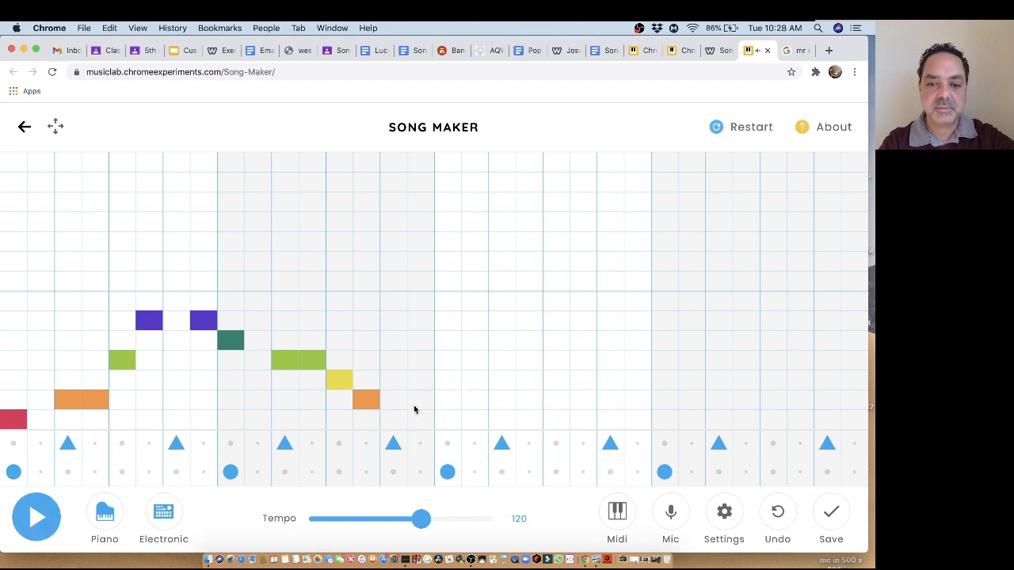
Play back the melody of the first two bars, then stop playback
click(33, 524)
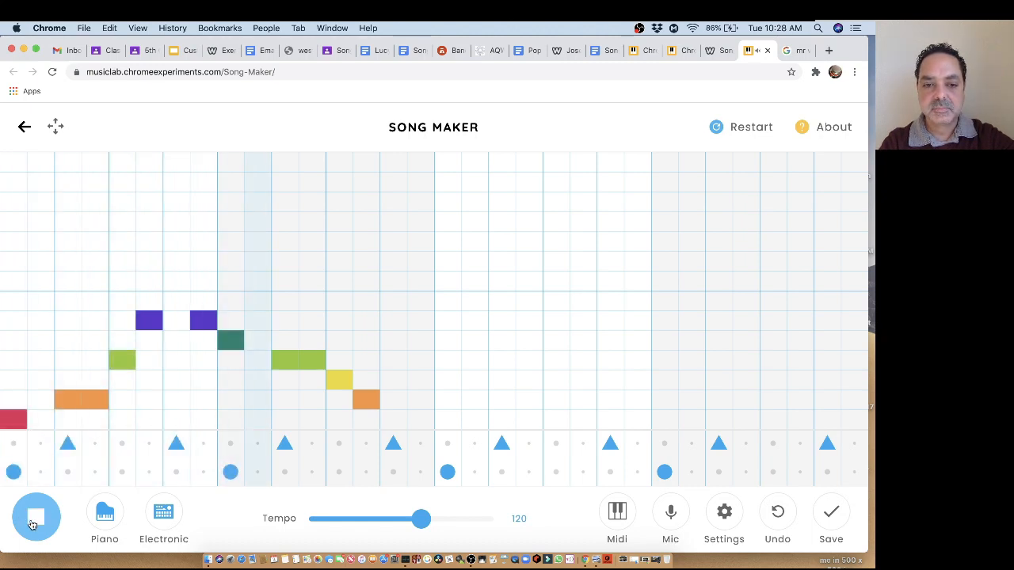
click(33, 524)
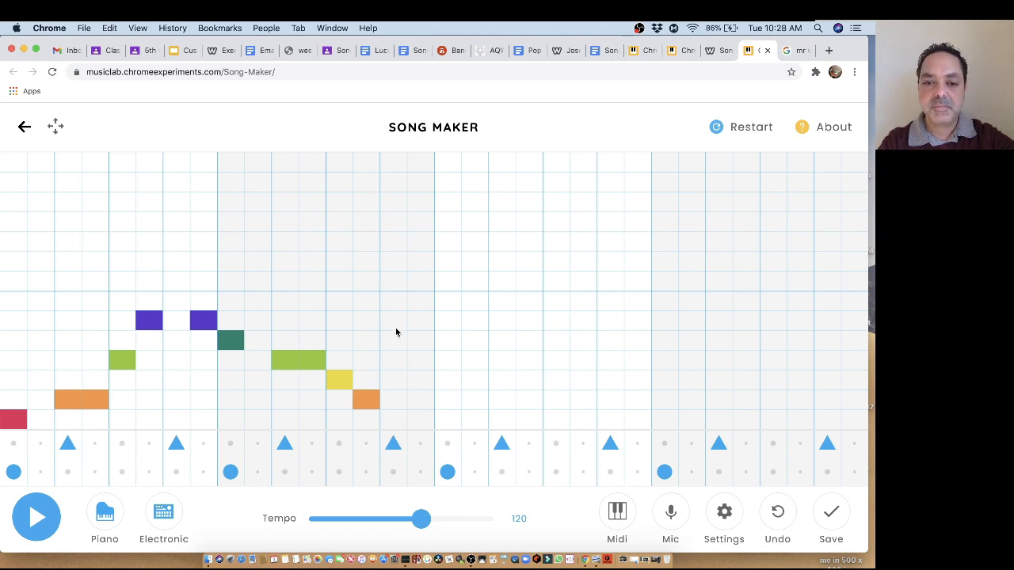
Try stacking an orange note on beat 1 and a yellow note on beat 2 of the first bar, play them, and remove both
click(13, 401)
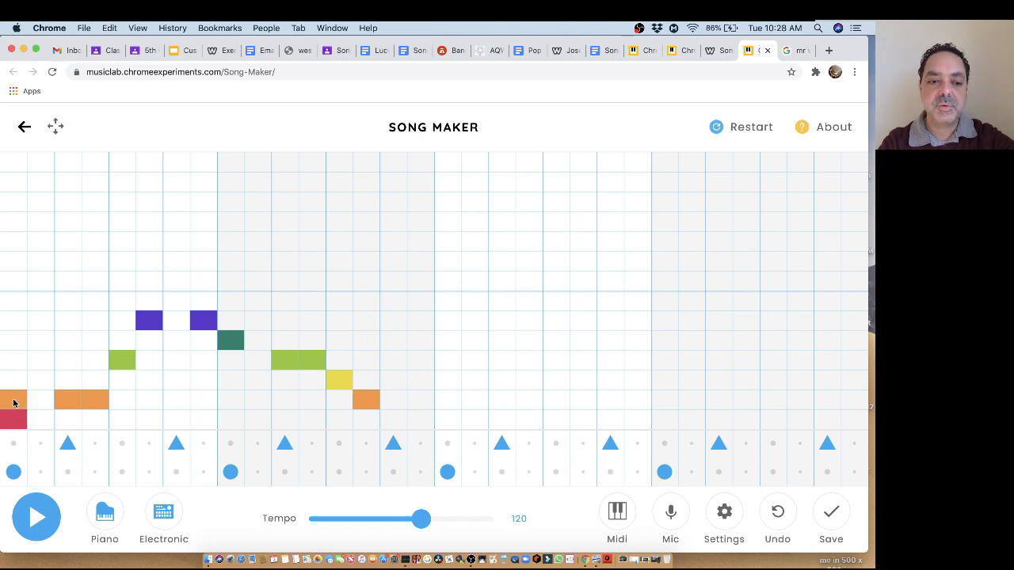
click(66, 380)
click(38, 515)
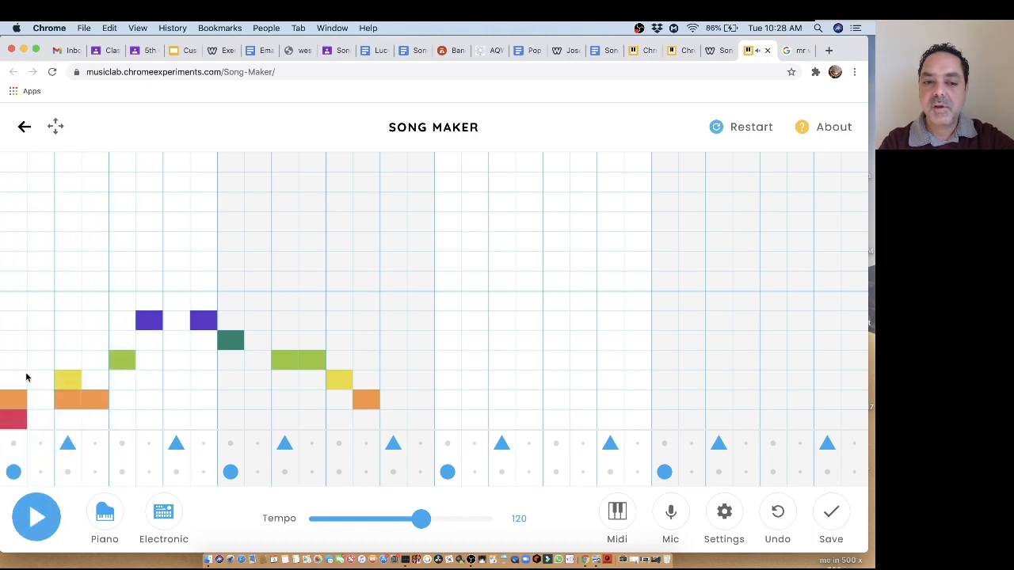
click(24, 400)
click(64, 384)
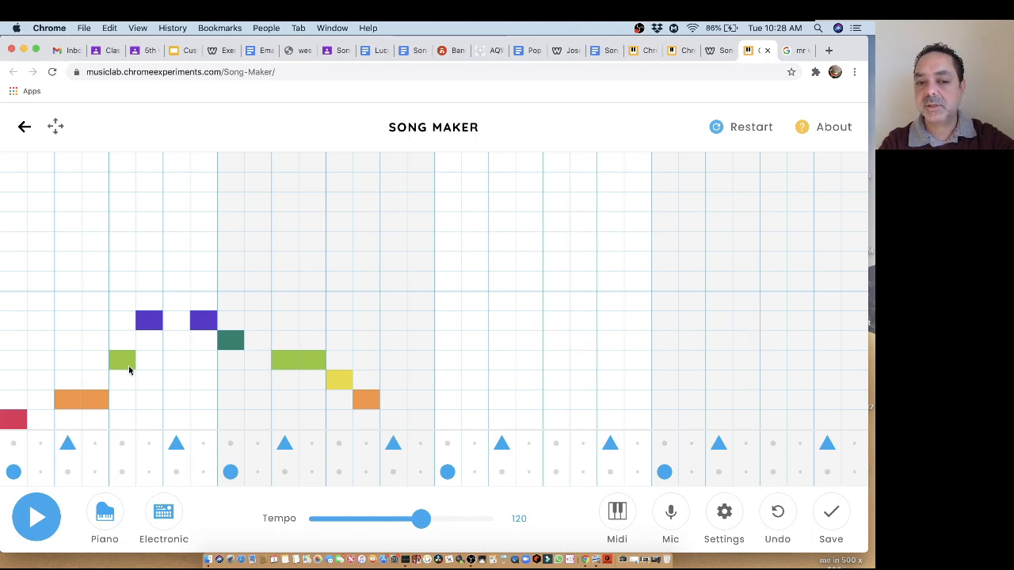
Add high red notes on beat 1 and on both halves of beat 2 in the third bar
click(449, 307)
click(449, 306)
click(449, 287)
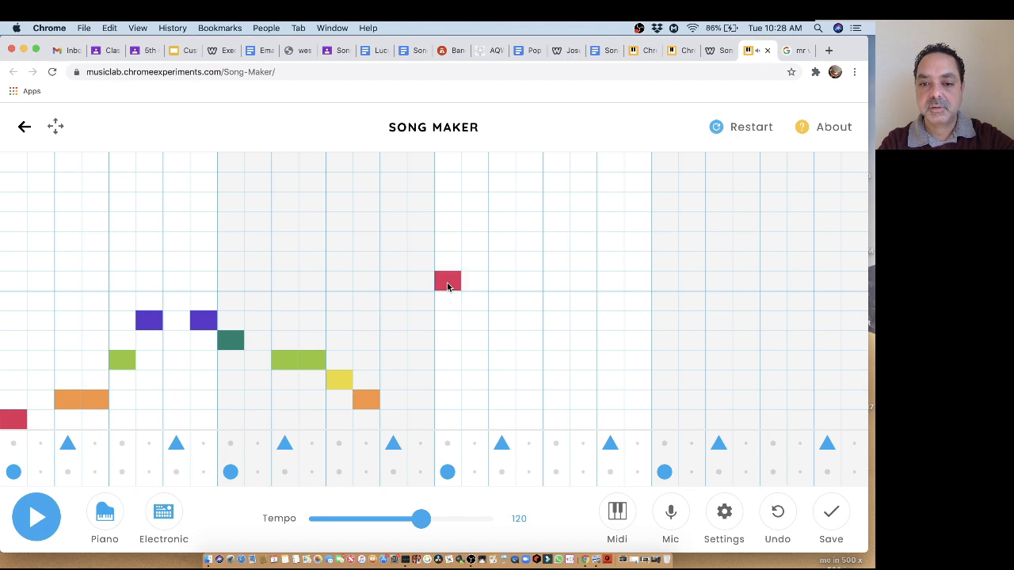
click(449, 286)
click(448, 287)
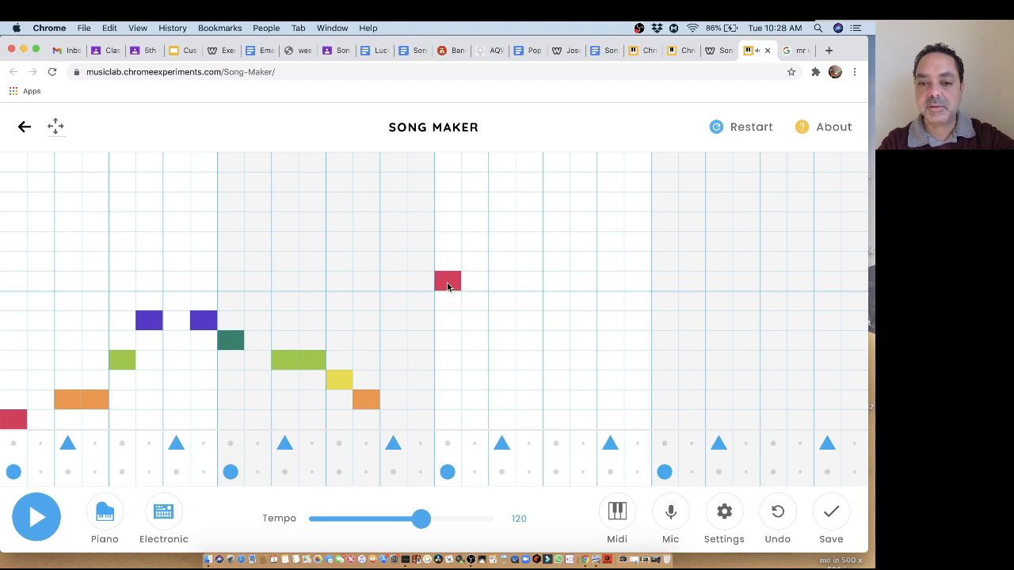
click(502, 287)
click(527, 285)
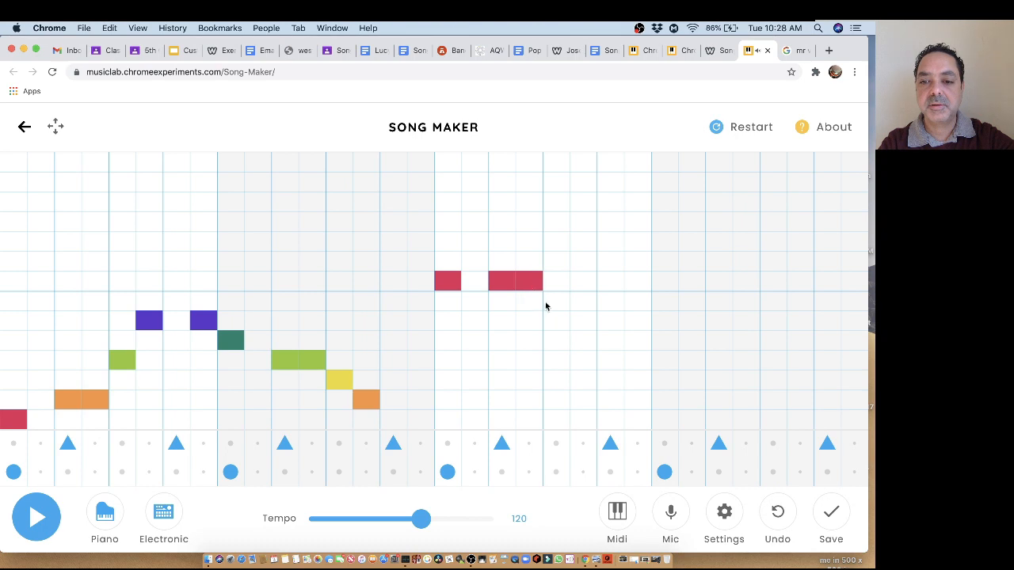
Add pink notes on beats 3 and 4 of the third bar, then play the song and stop it
click(554, 305)
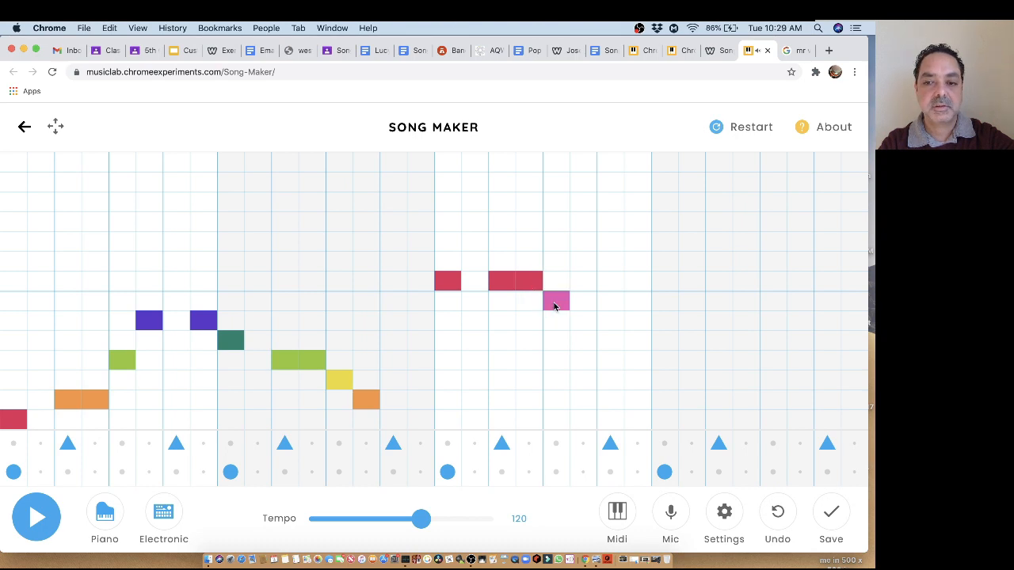
click(602, 306)
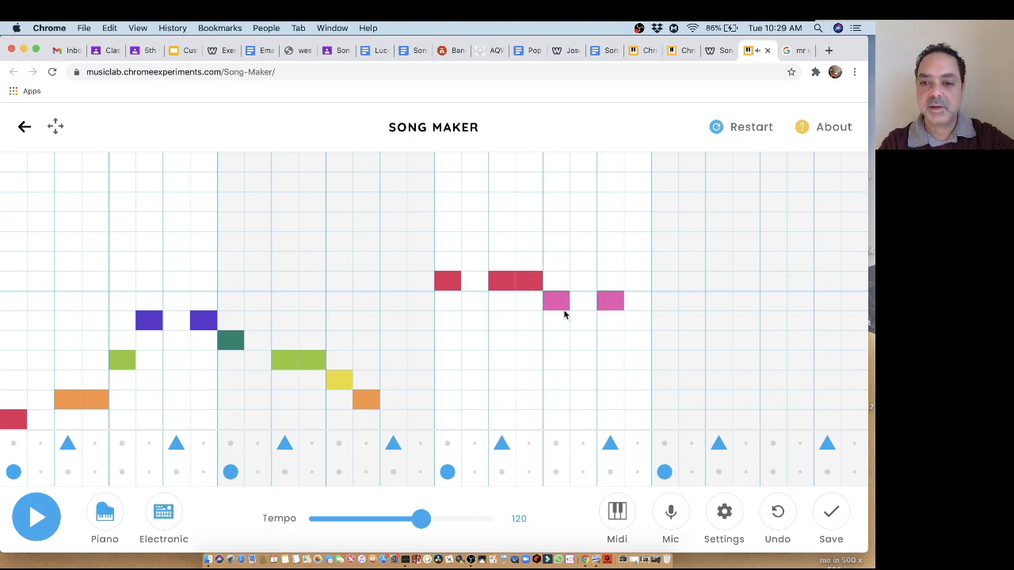
click(44, 519)
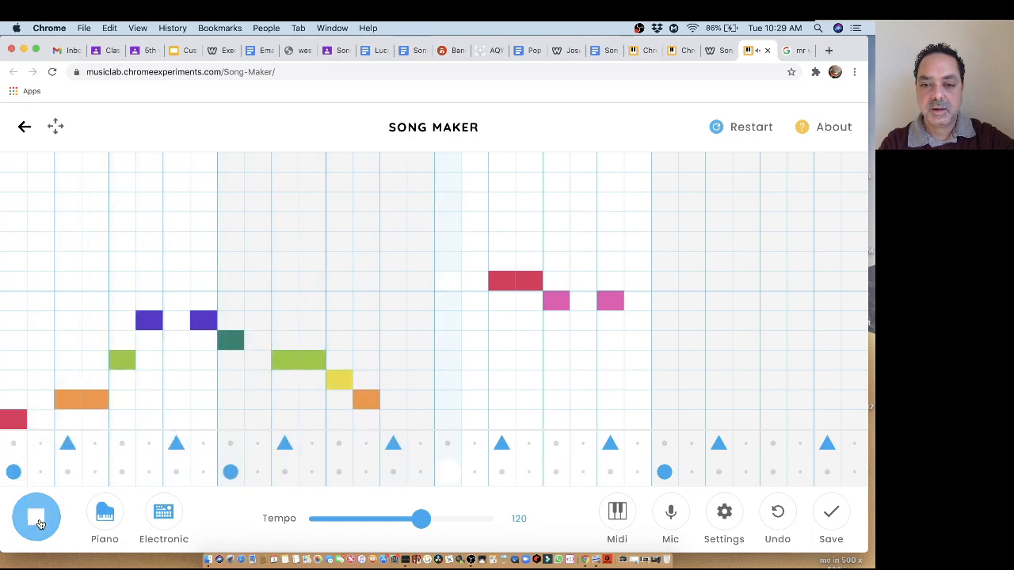
click(40, 522)
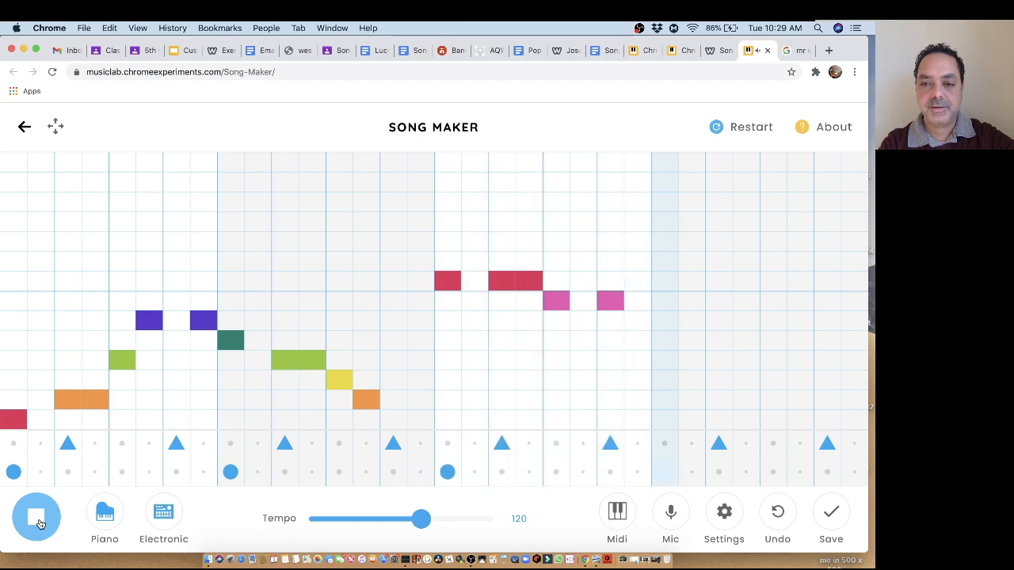
Add purple notes on beats 1 and 2 and a dark green note on beat 3 of the fourth bar, then play the song
click(657, 325)
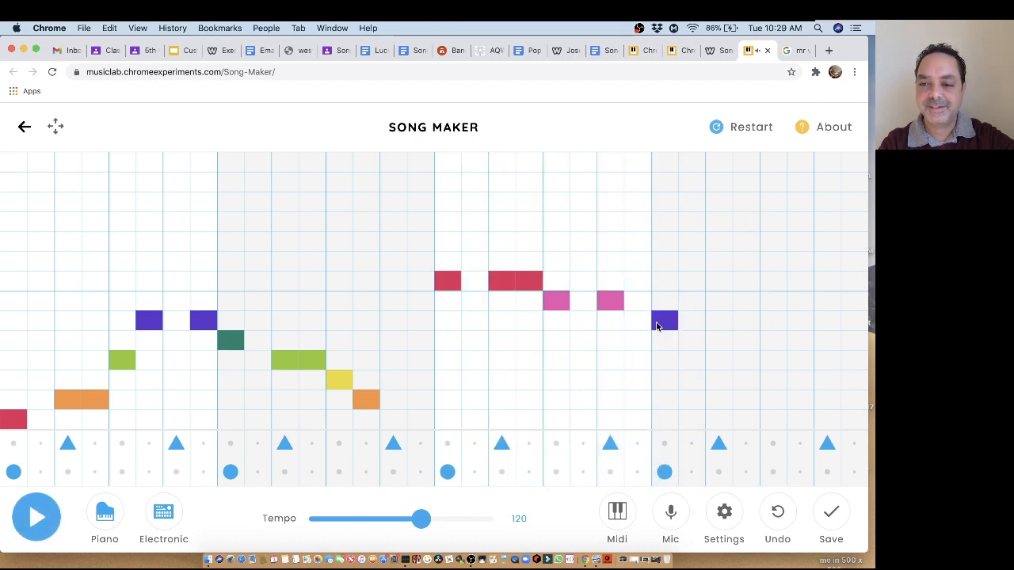
click(714, 326)
click(771, 342)
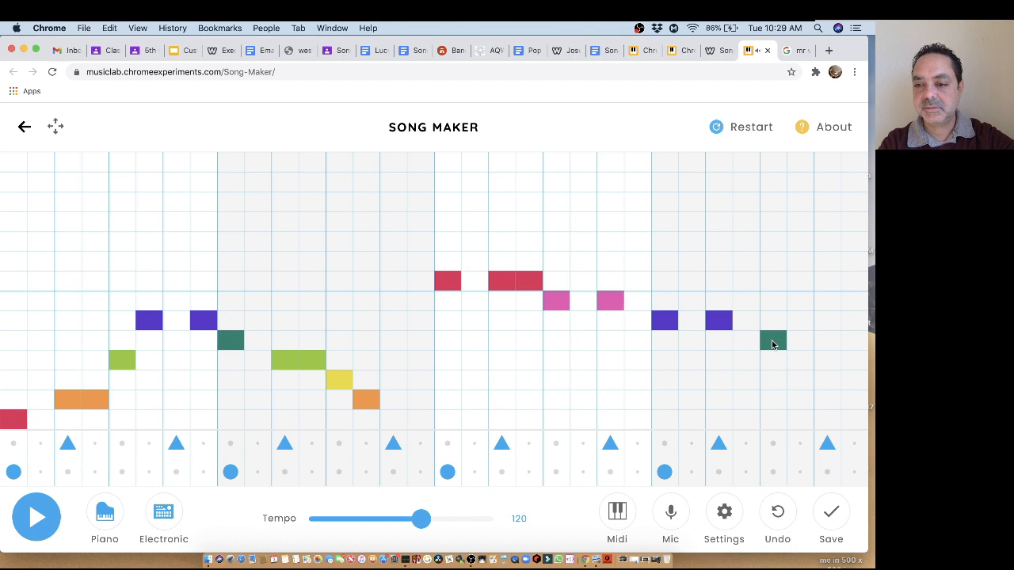
click(28, 518)
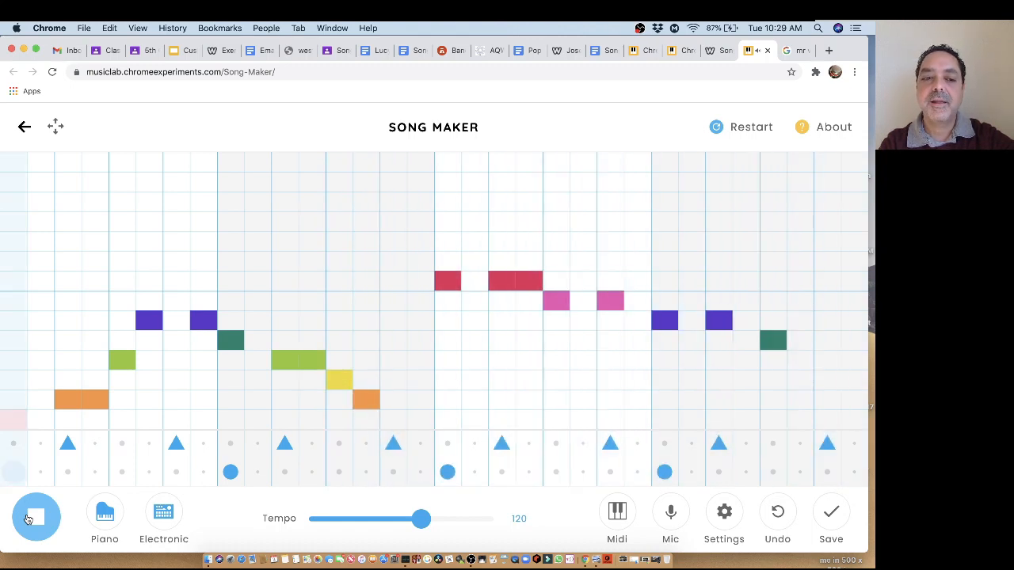
click(28, 519)
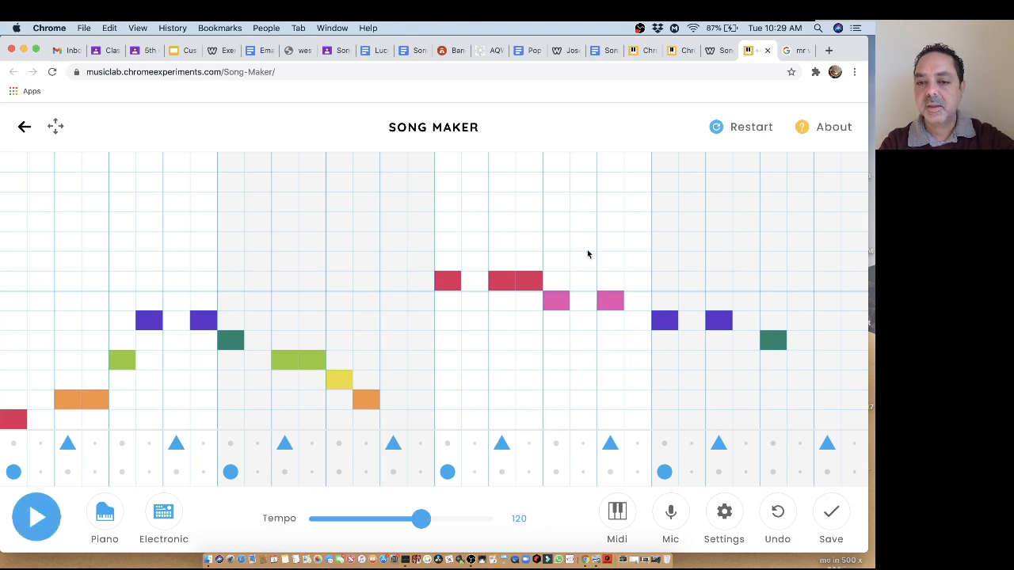
click(583, 220)
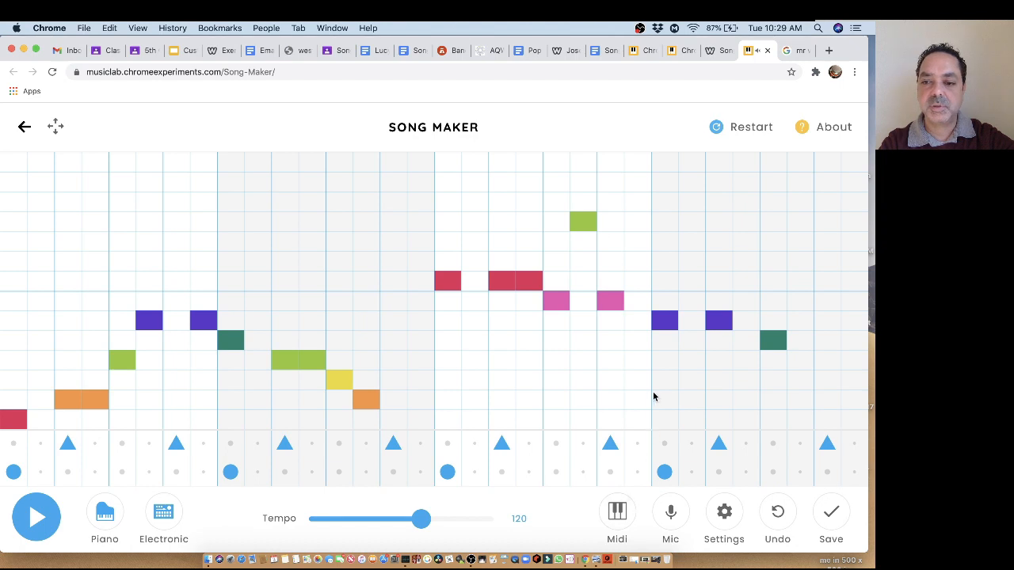
click(654, 397)
click(655, 401)
click(582, 227)
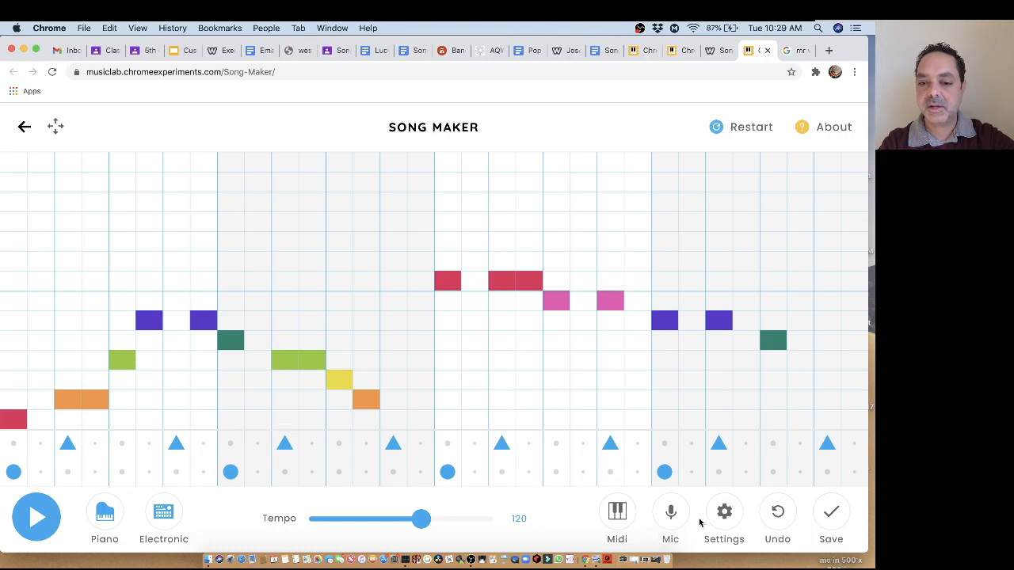
Add circle percussion hits on beat 3 of the first bar and on the second half of beat 3 in bars two to four
click(123, 473)
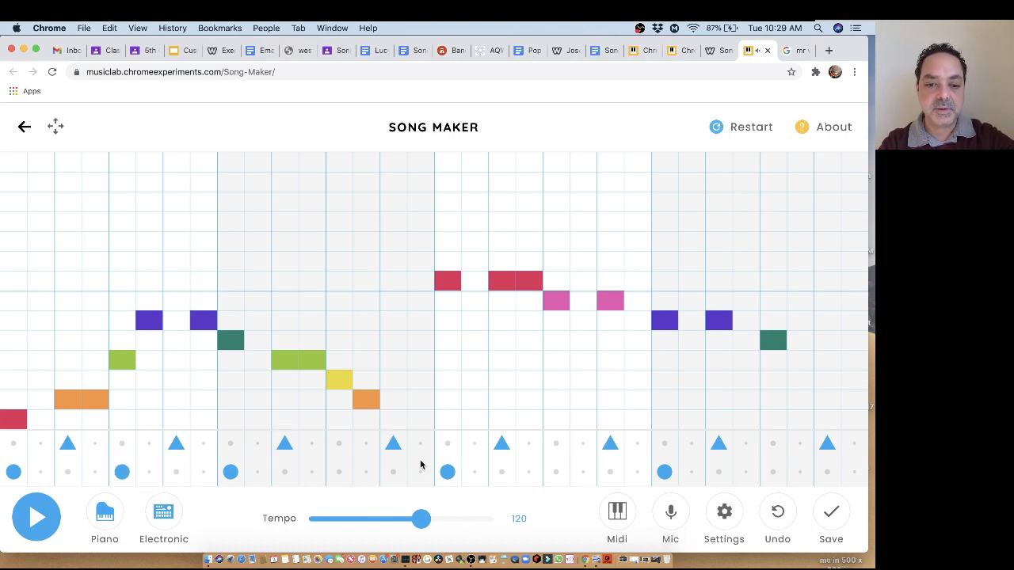
click(340, 473)
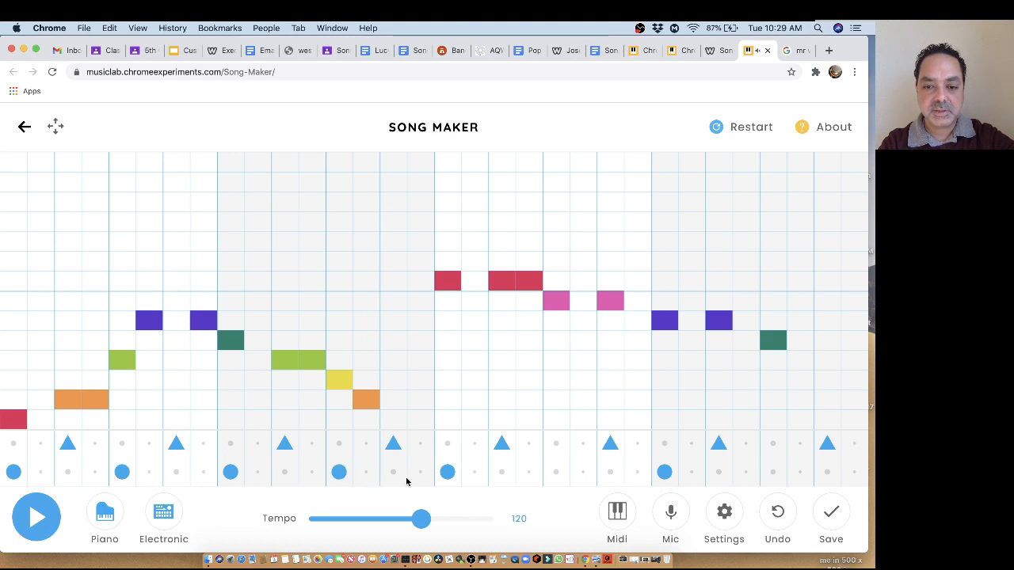
click(339, 473)
click(366, 472)
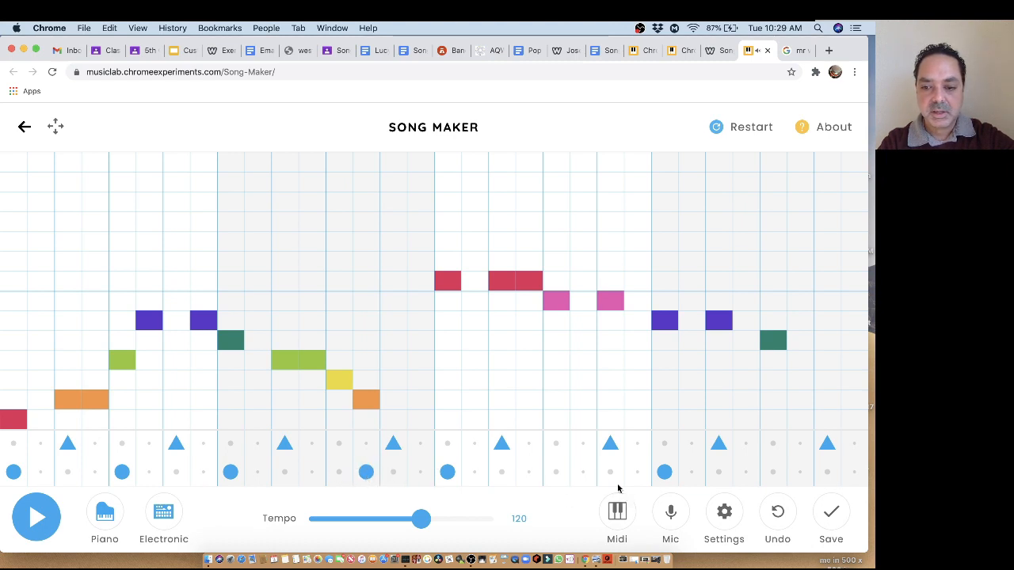
click(583, 472)
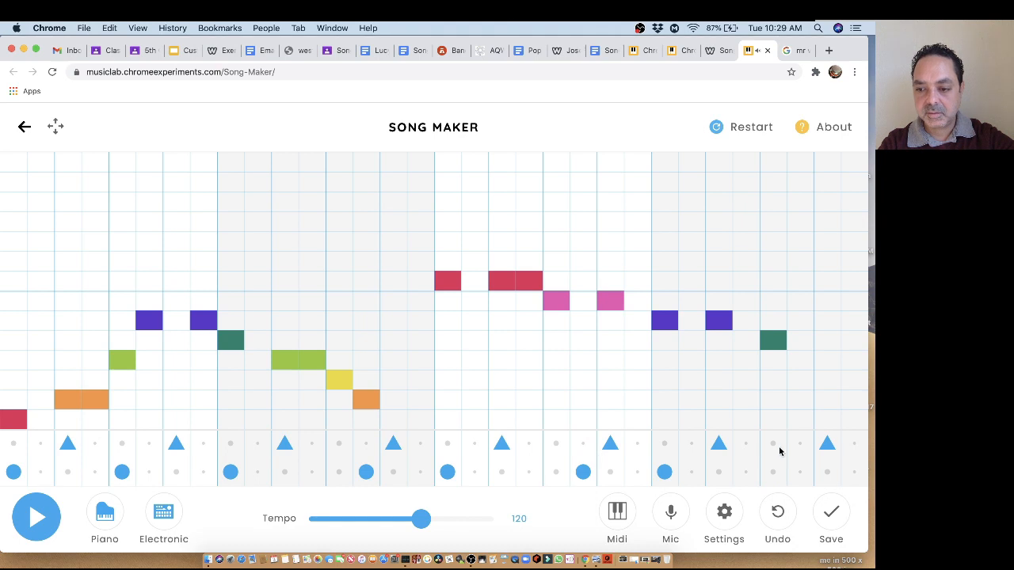
click(799, 472)
Add triangle percussion hits on both halves of beat 3 in the fourth bar, then play the song and stop it
click(800, 442)
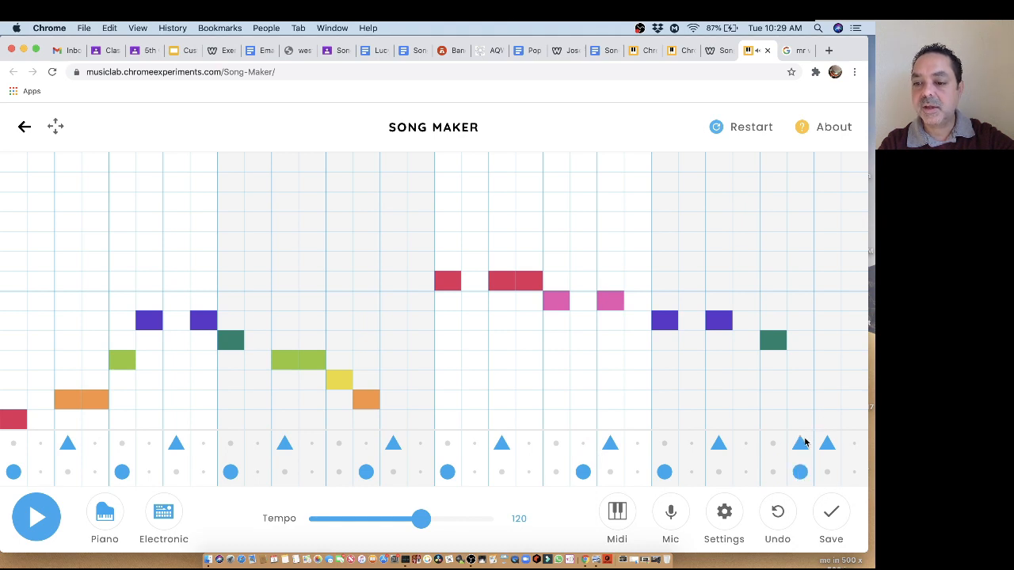
click(773, 443)
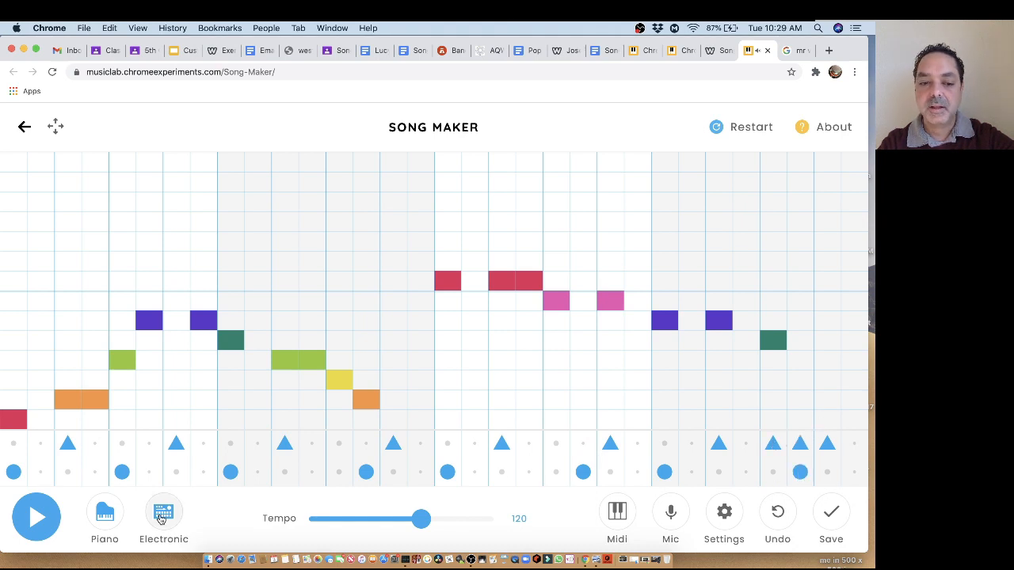
click(31, 523)
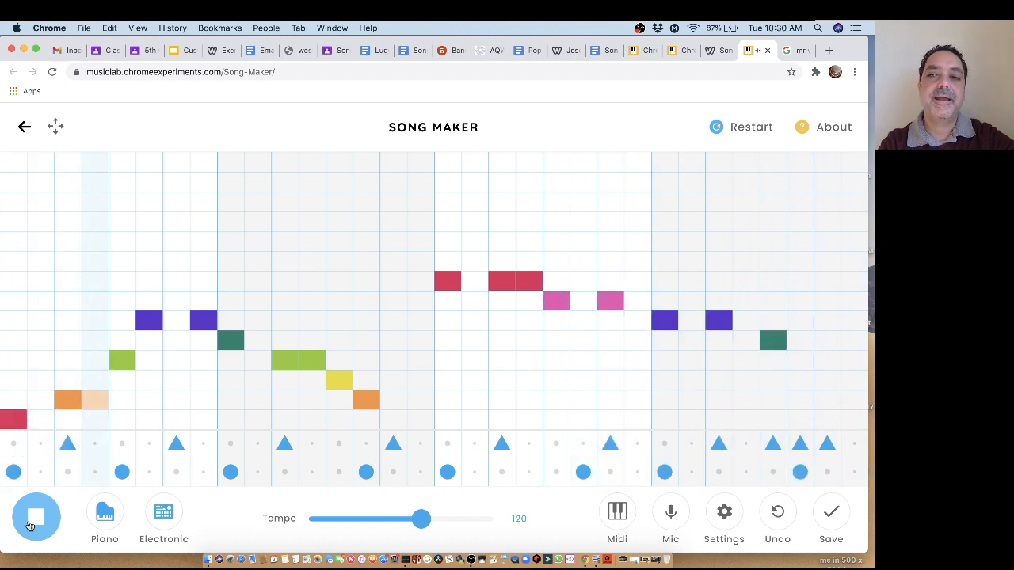
click(32, 522)
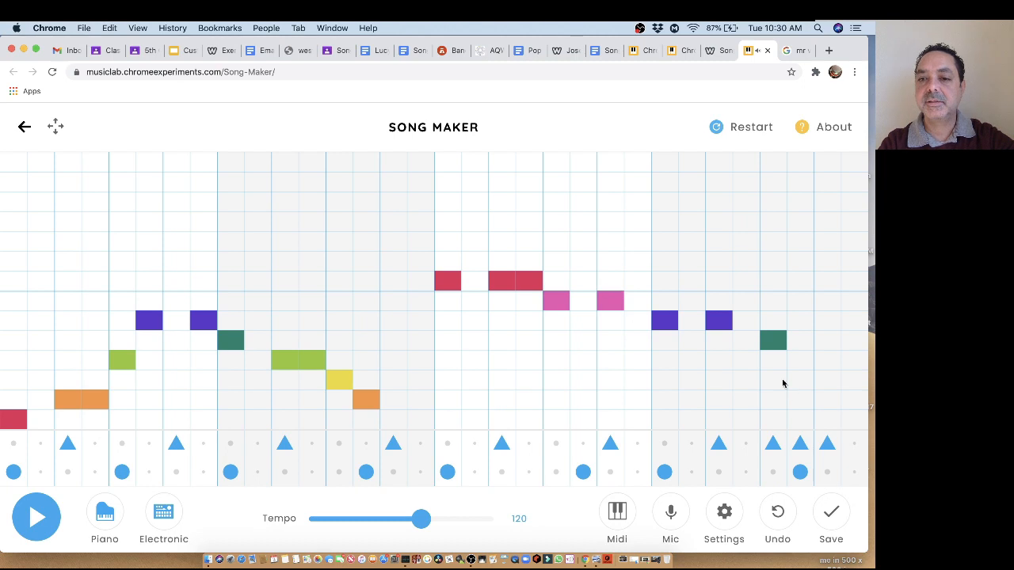
Save the song, copy its link, and switch to the Google Docs document listing the song links
click(833, 519)
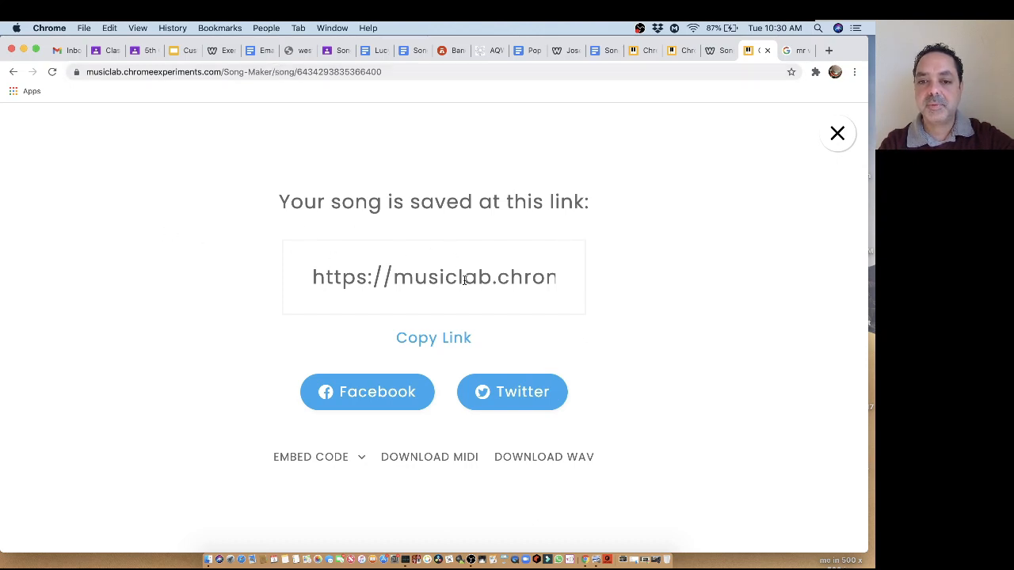
click(437, 338)
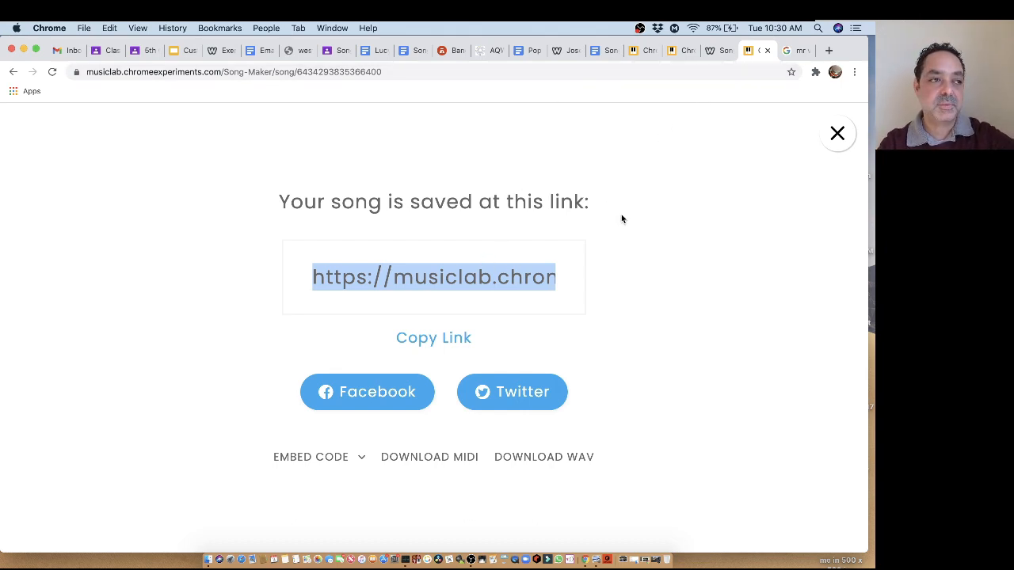
click(603, 53)
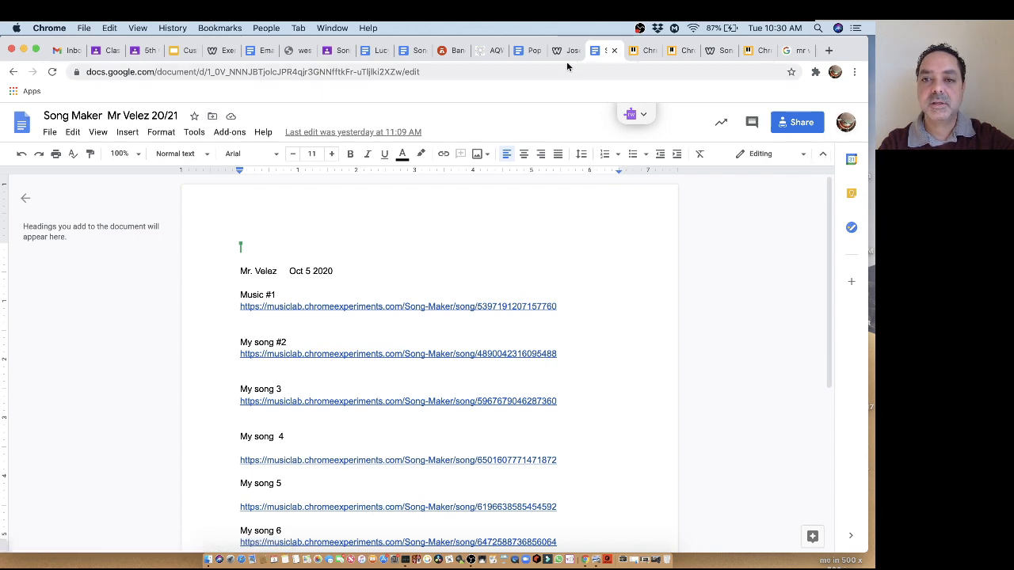
Create a blank Google Docs document starting from the Google search page and enter 1 on its first line
click(801, 53)
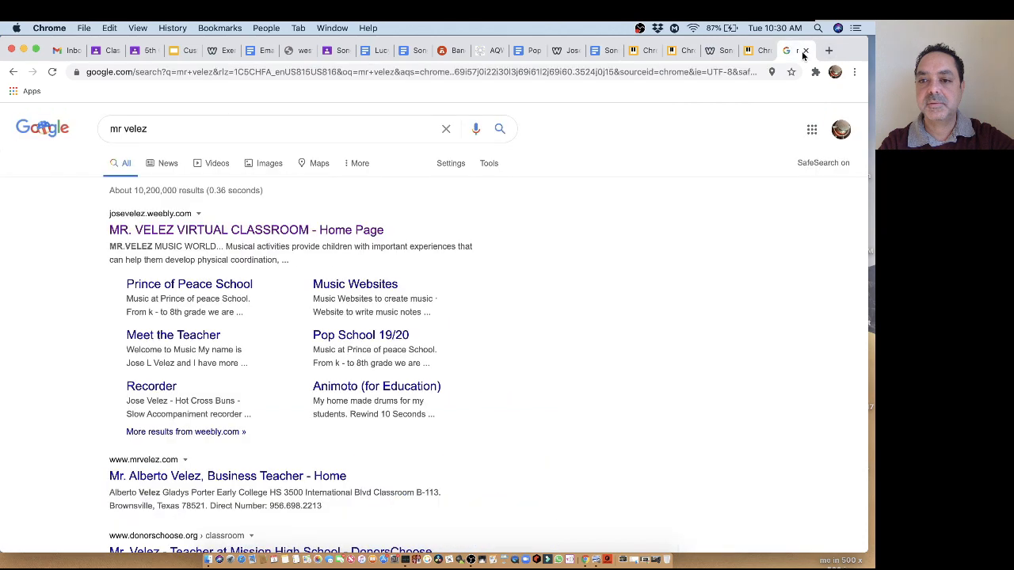
click(811, 129)
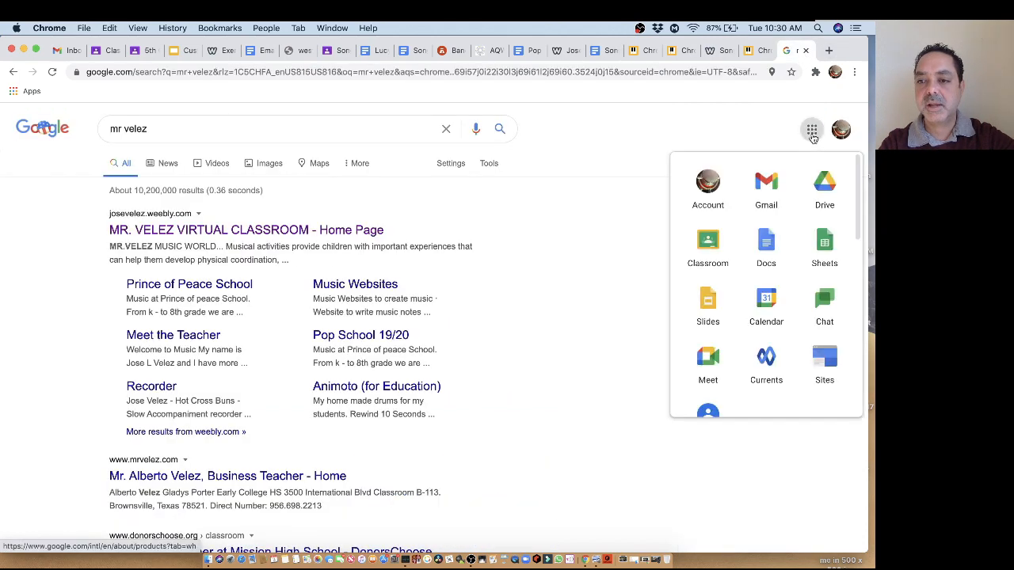
click(762, 250)
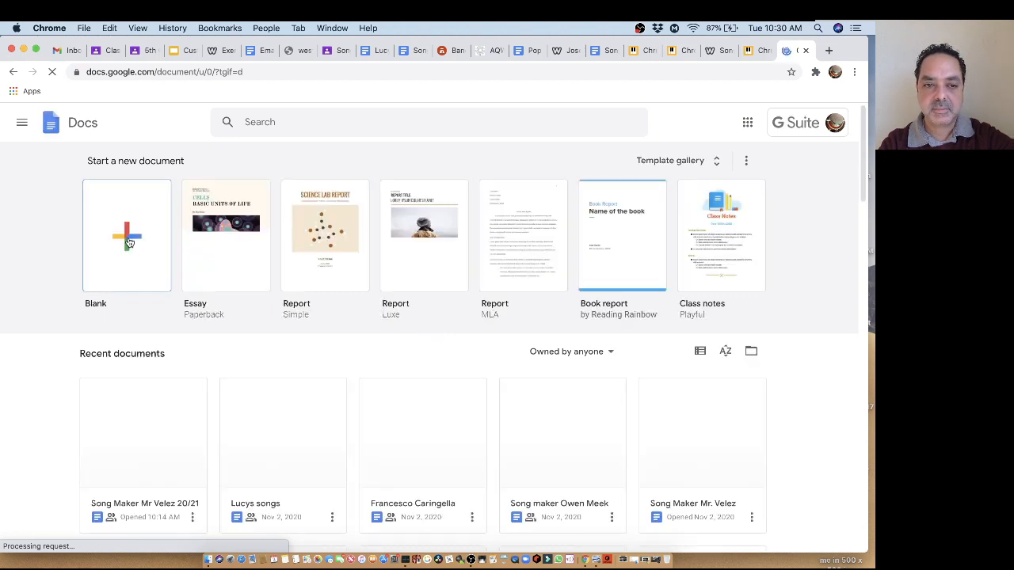
click(129, 241)
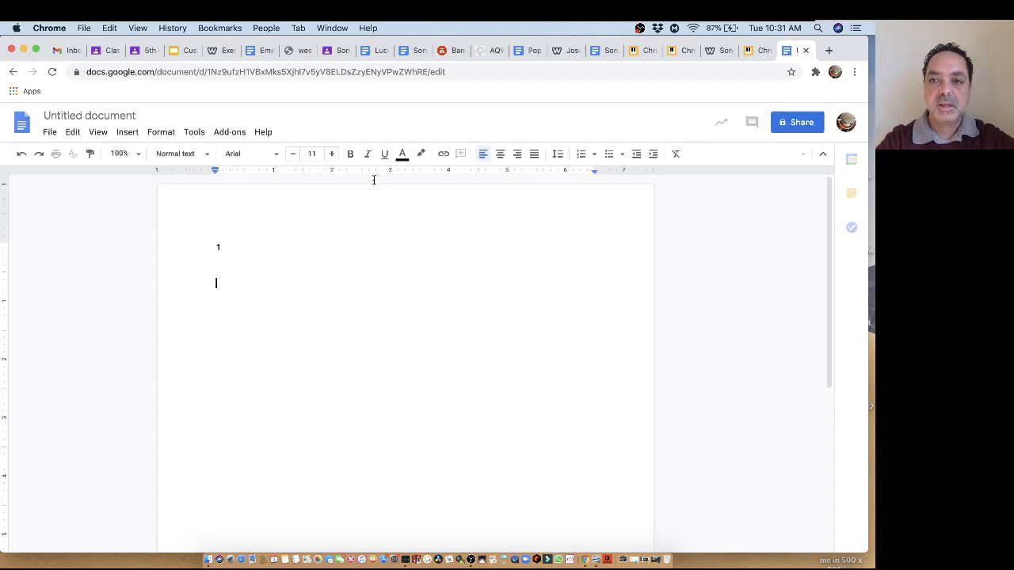
Review the numbered song entries and their links in the existing Song Maker document
click(605, 53)
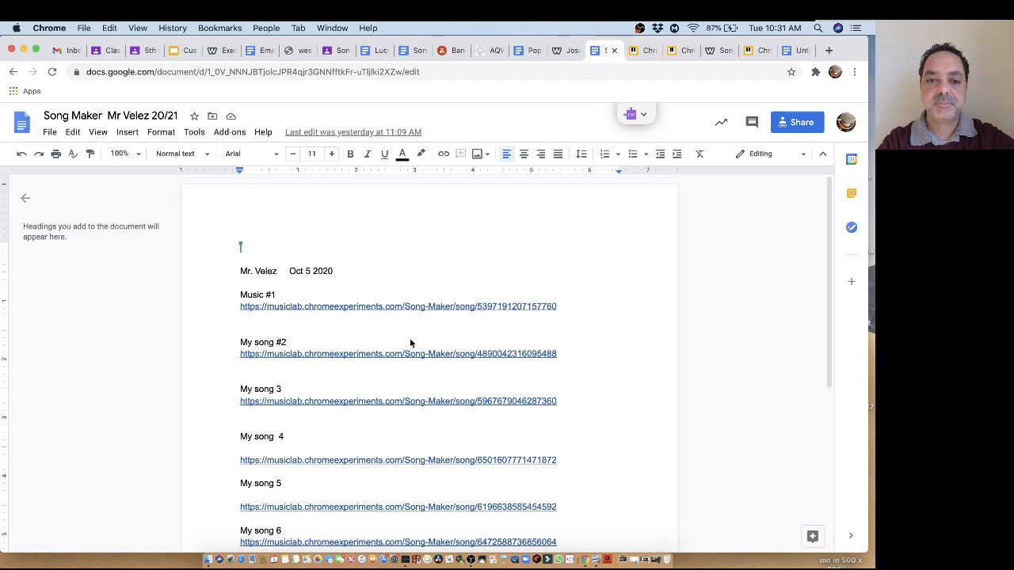
scroll(425, 407, down, 2)
scroll(426, 407, up, 1)
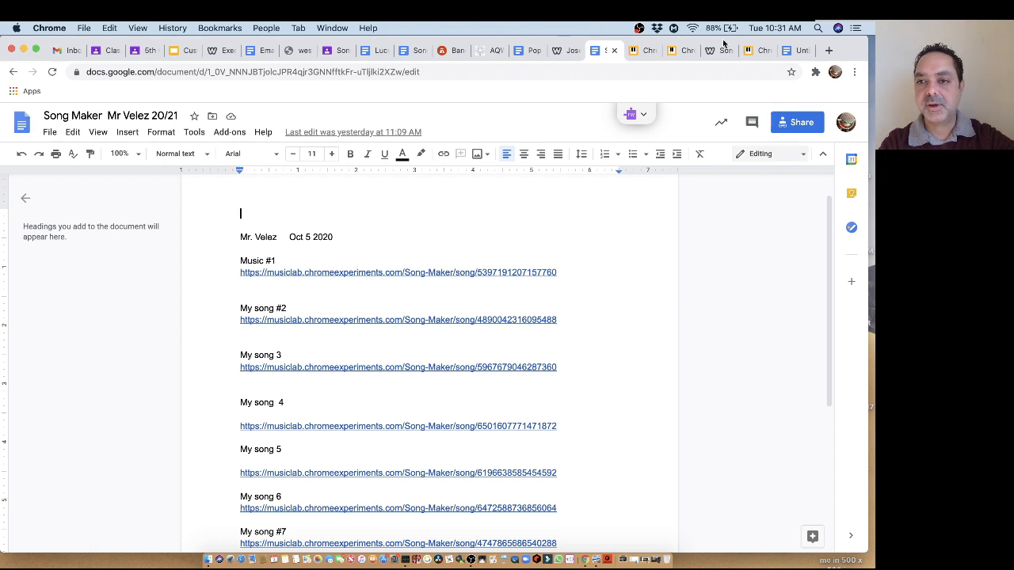
Expand the Rondo Form post on the Elements of Music board of the class website
click(569, 50)
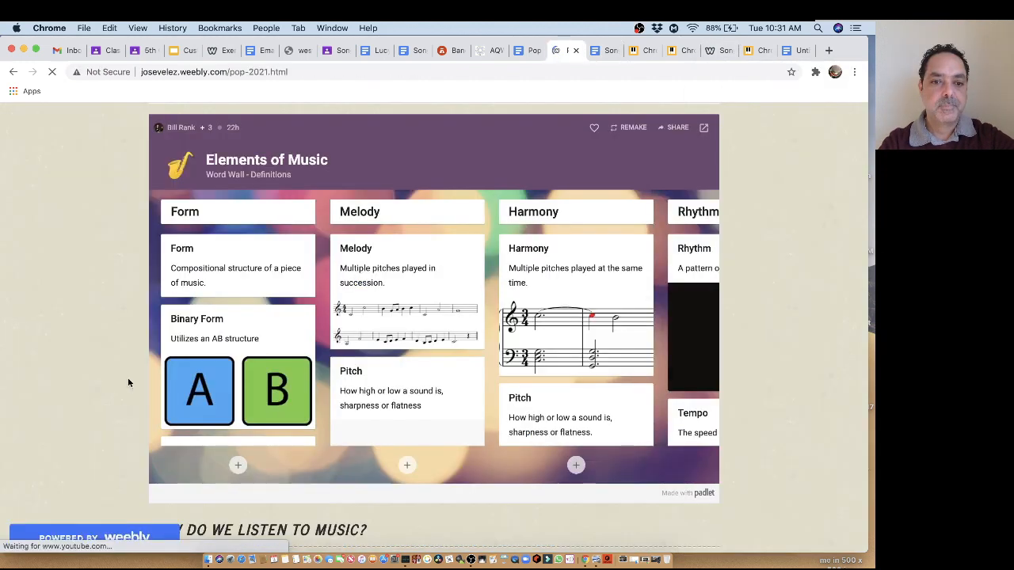
click(237, 466)
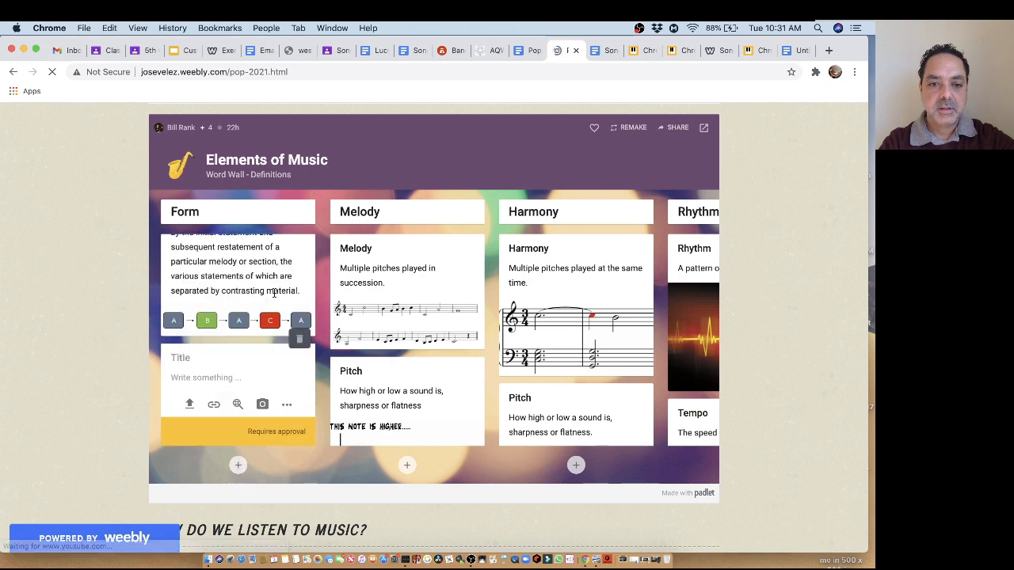
click(274, 291)
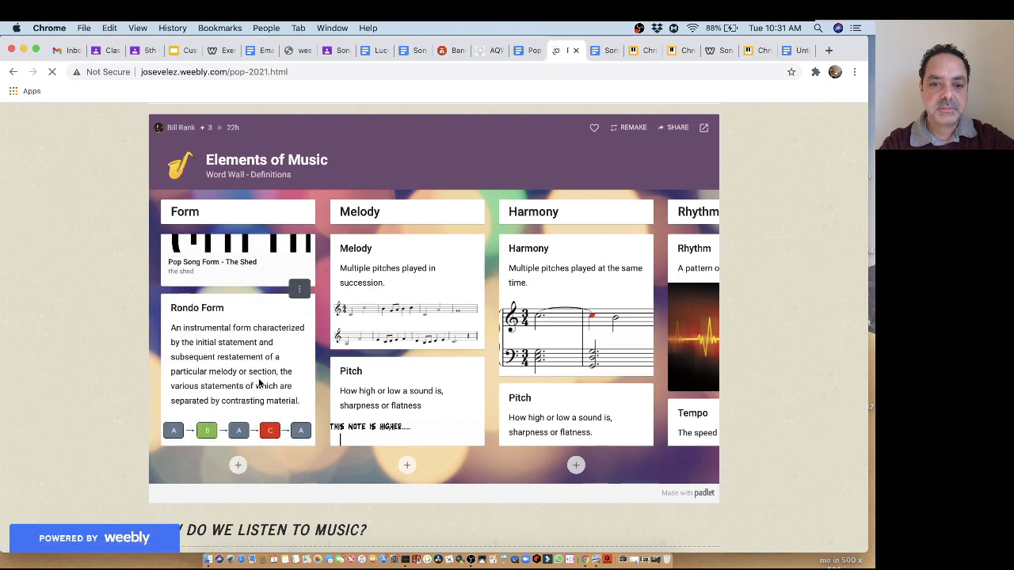
click(300, 298)
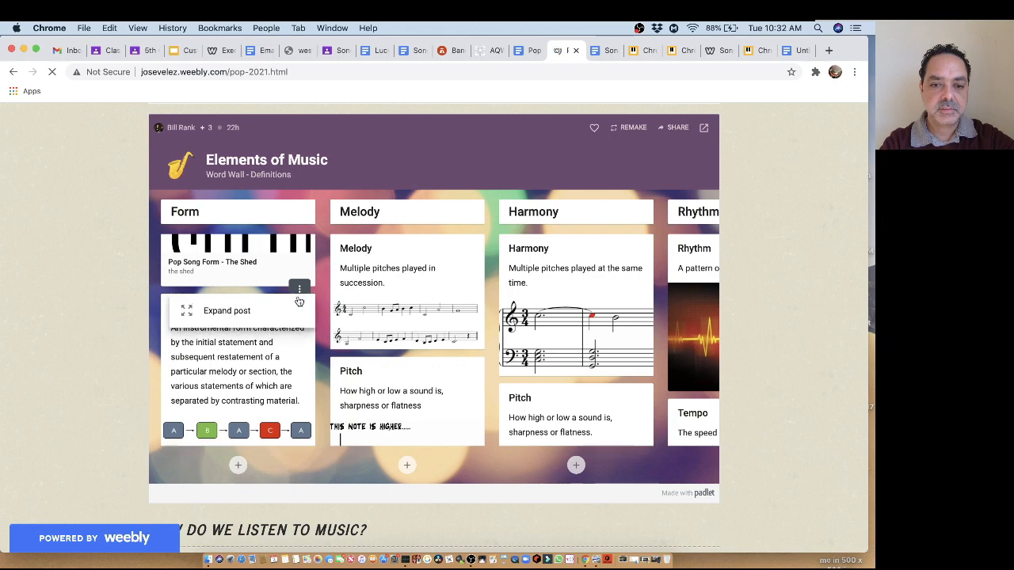
click(233, 312)
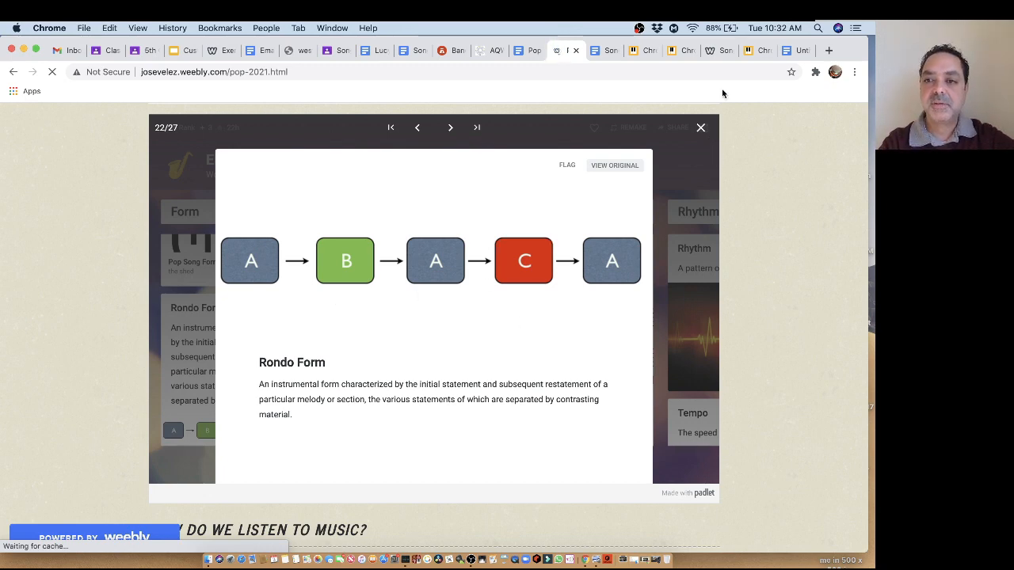
Switch to the saved marimba song in Song Maker, play it with the volume raised, and stop it
click(678, 52)
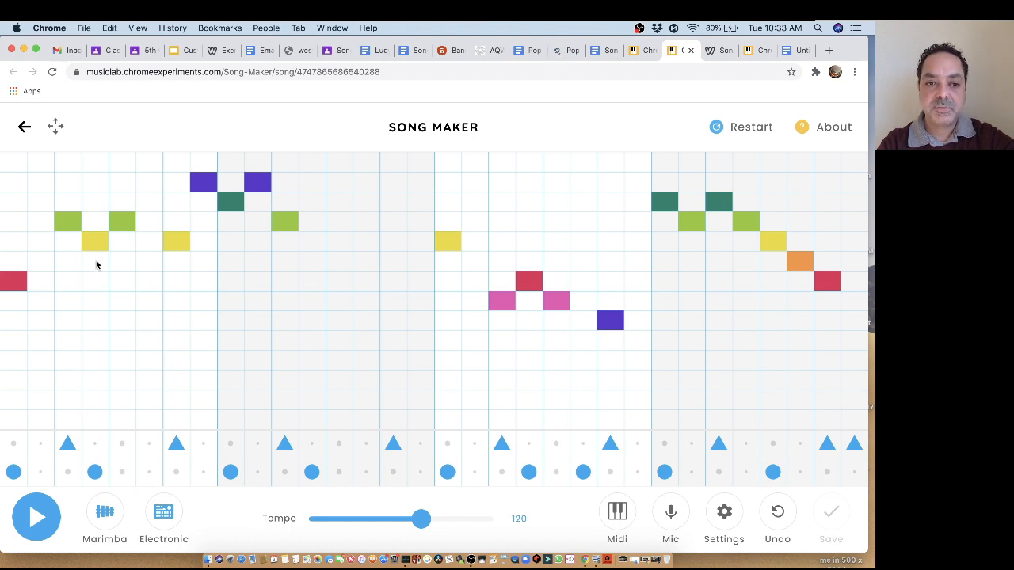
click(37, 520)
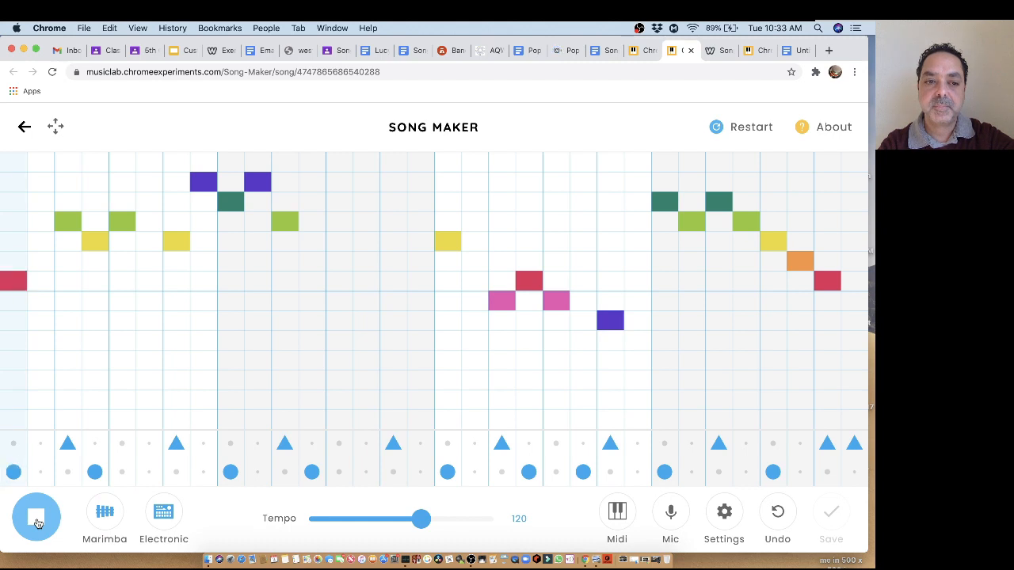
key(XF86AudioRaiseVolume)
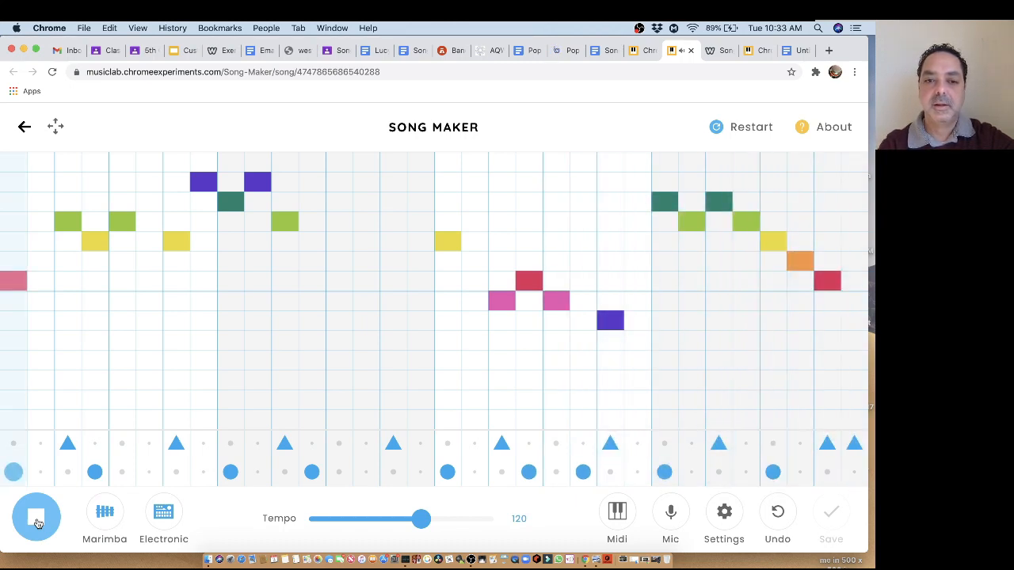
click(37, 523)
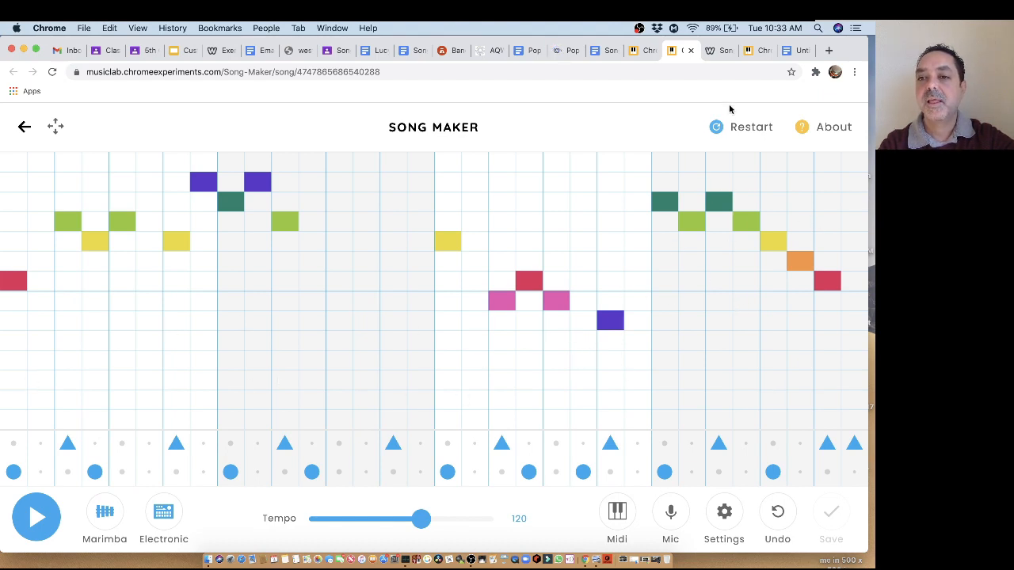
Return to the new song's save page and copy its link again
click(607, 52)
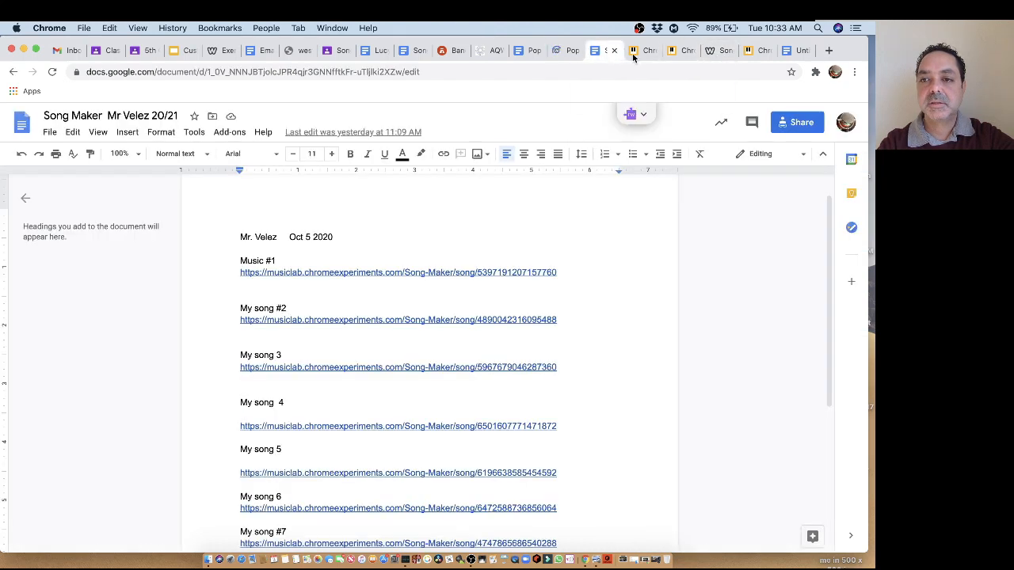
click(753, 52)
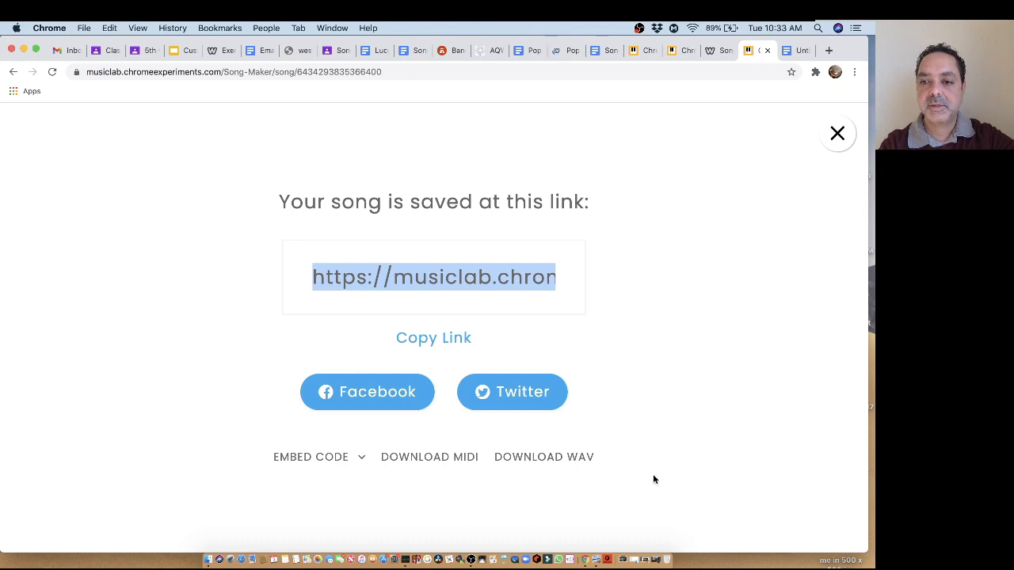
click(431, 341)
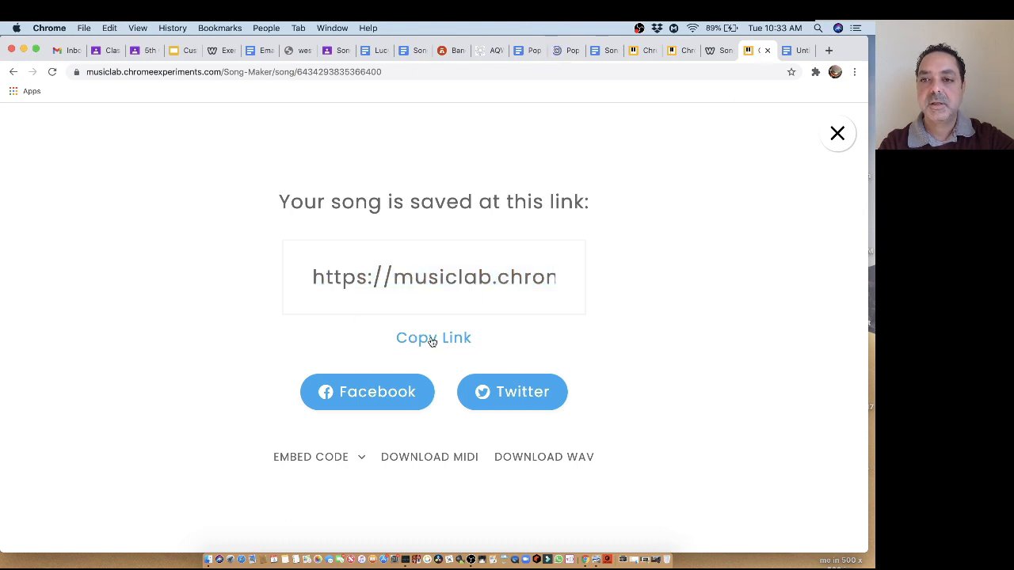
Paste the copied link on a new line below the My song #7 link in the Song Maker document
click(604, 52)
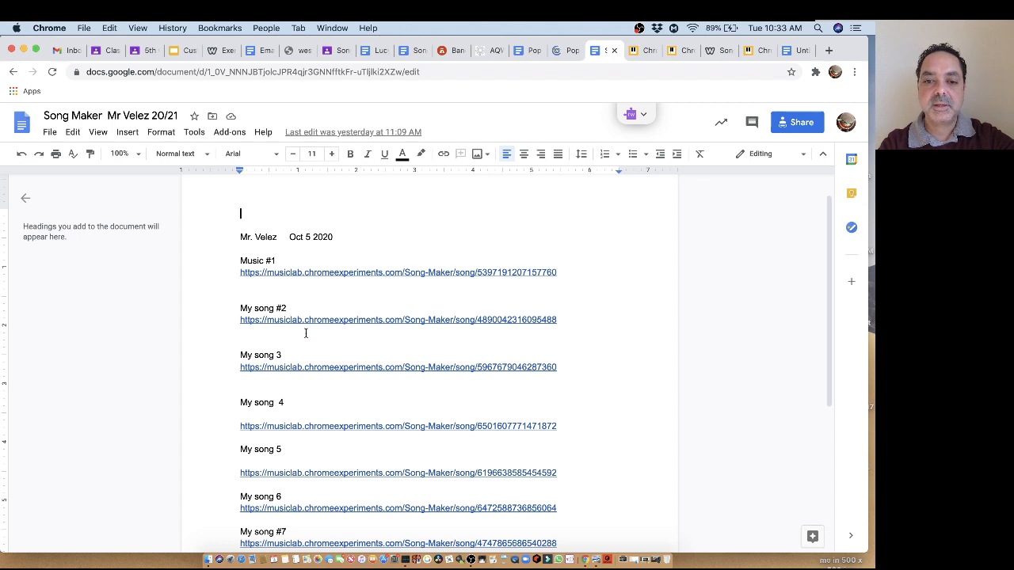
scroll(487, 370, down, 5)
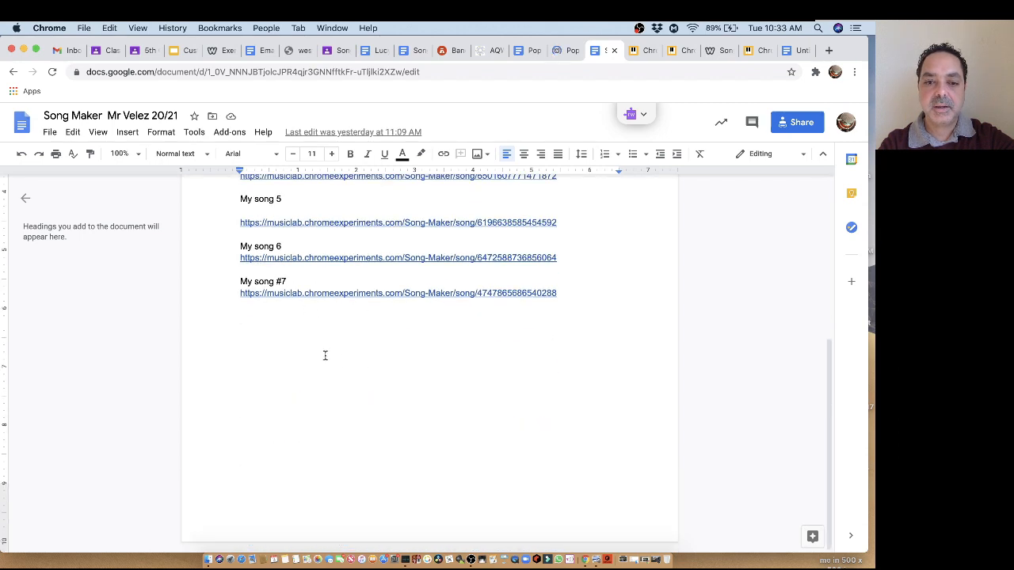
click(259, 332)
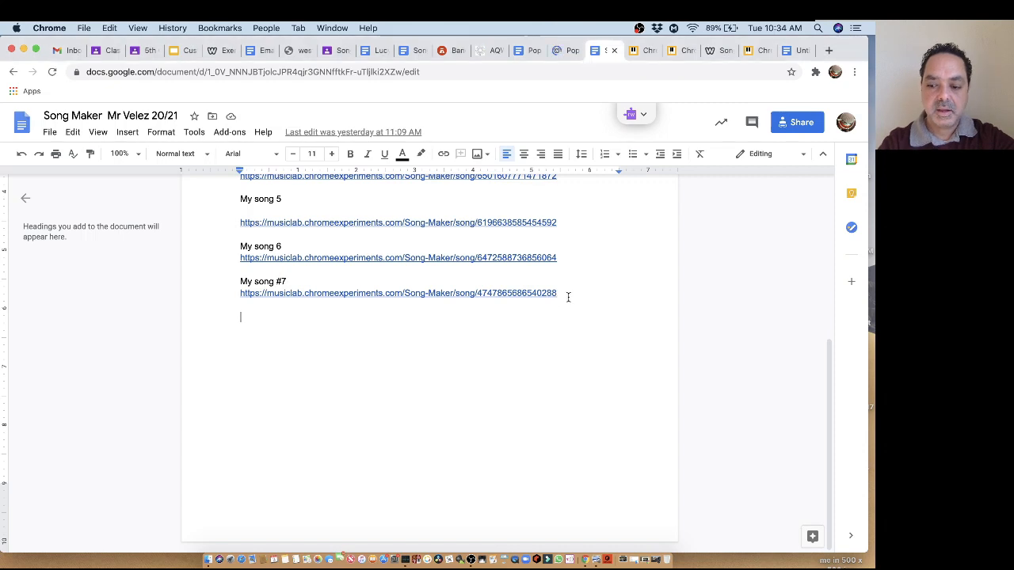
key(Return)
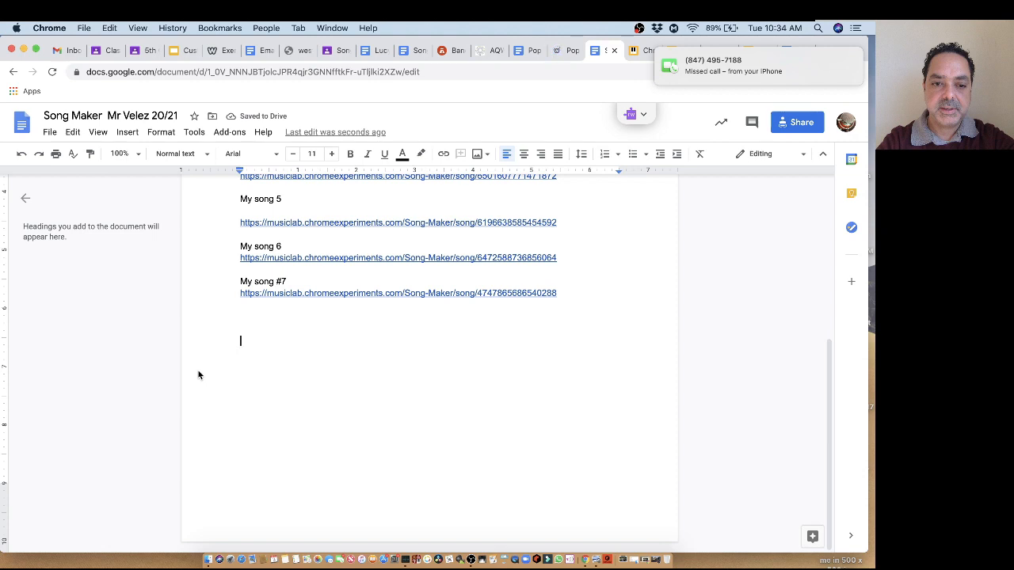
key(super+v)
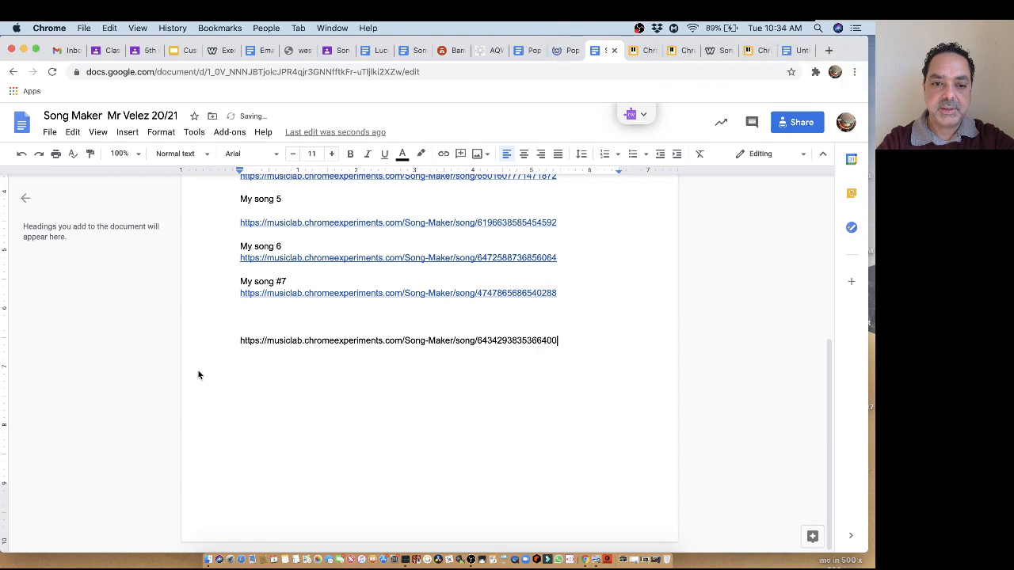
key(Return)
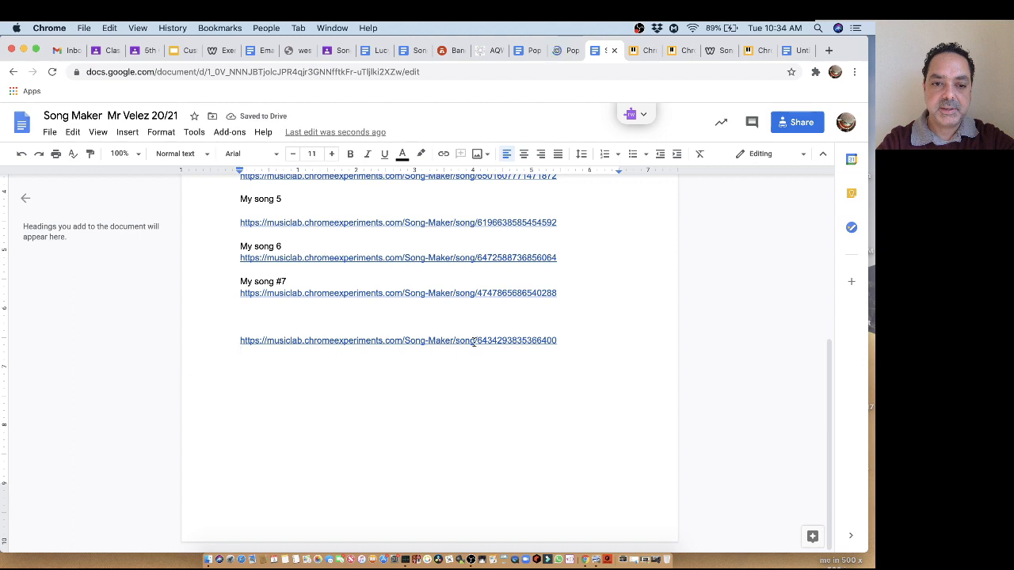
Open the newly pasted song link from the document
click(323, 341)
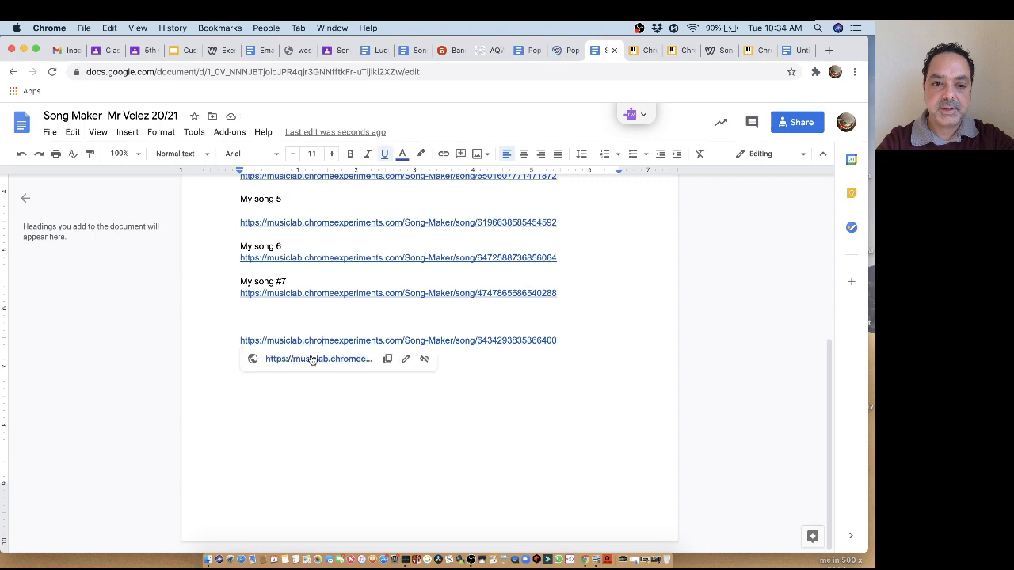
click(312, 358)
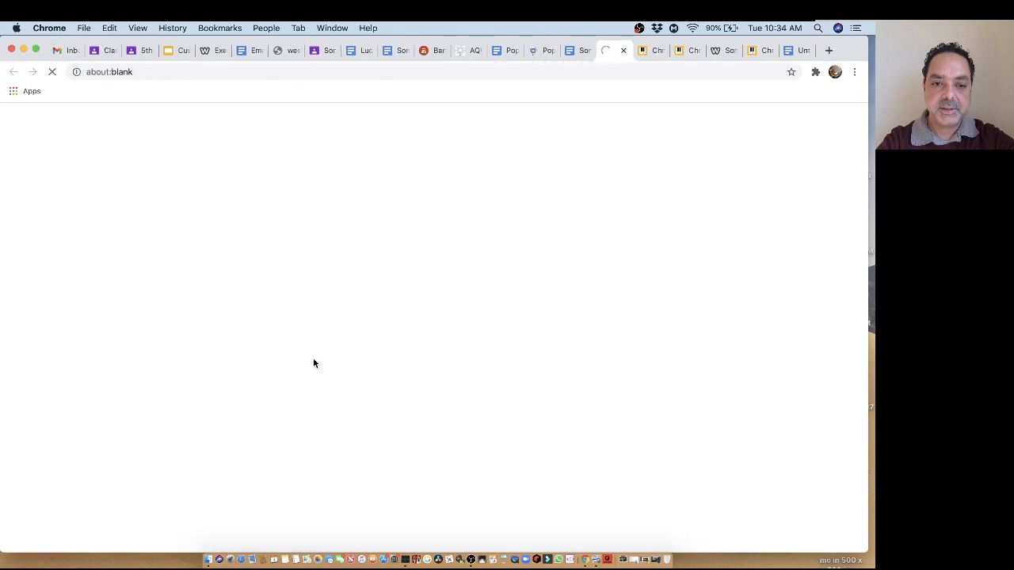